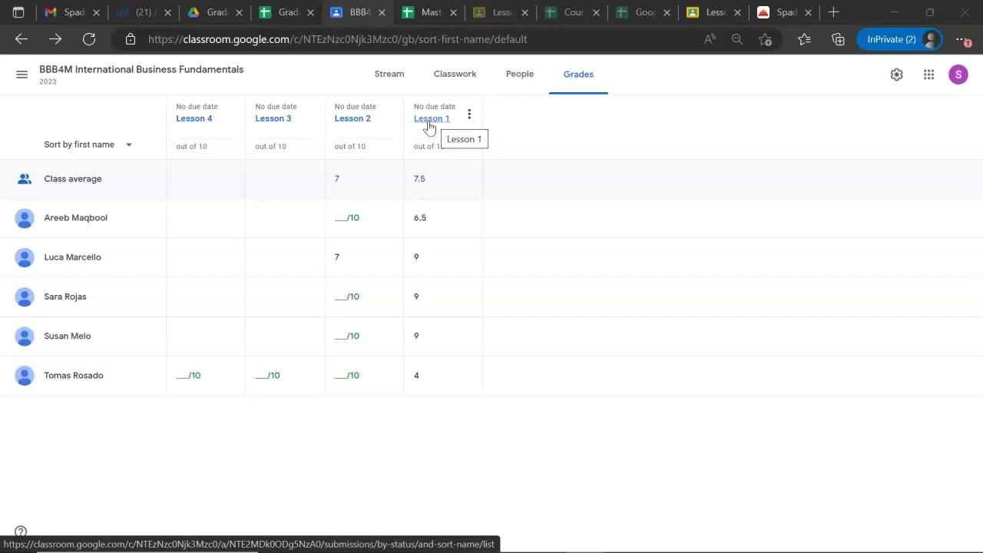
- Open the Lesson 1 submissions and review the first student's files, rubric levels and private comments
left_click(429, 122)
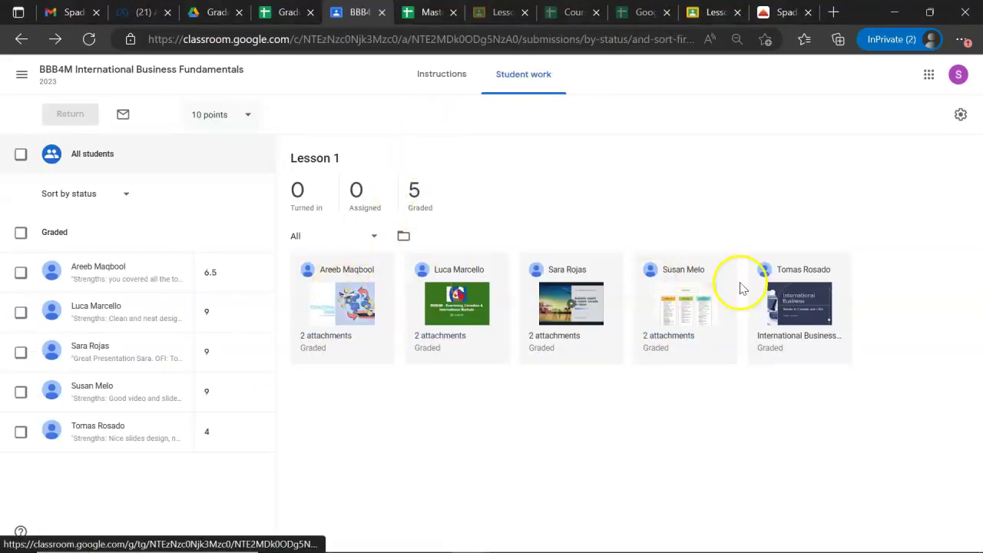
left_click(314, 338)
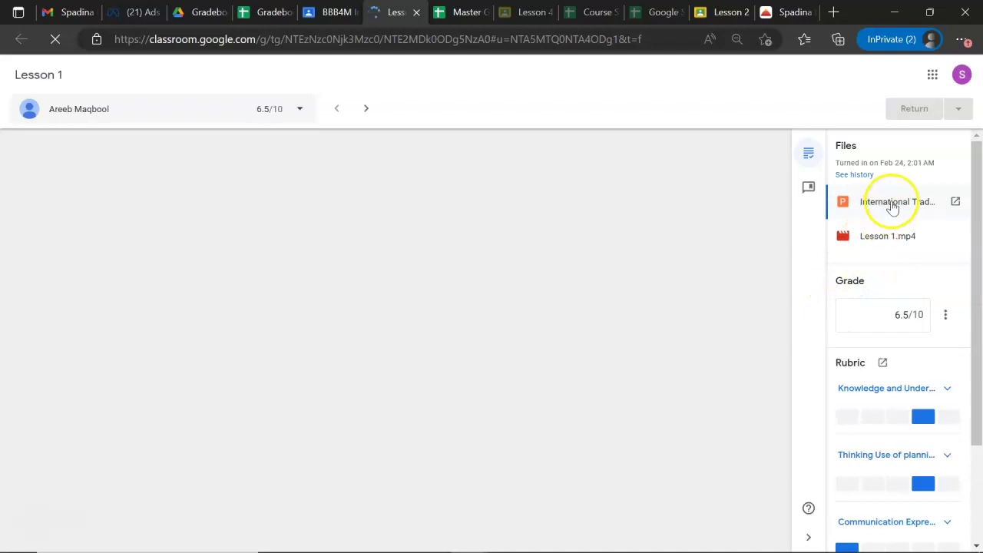
left_click_drag(974, 268, 976, 315)
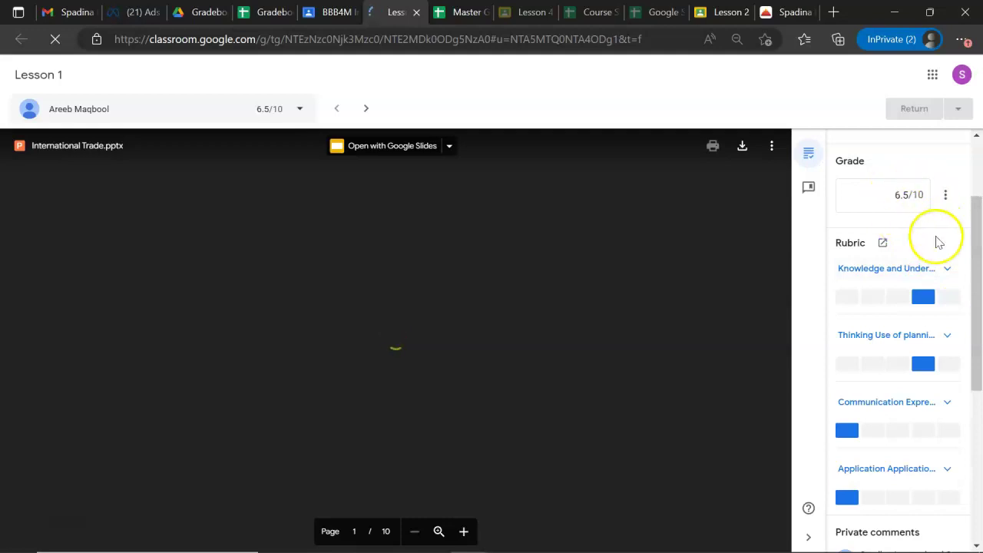
left_click_drag(976, 251, 978, 290)
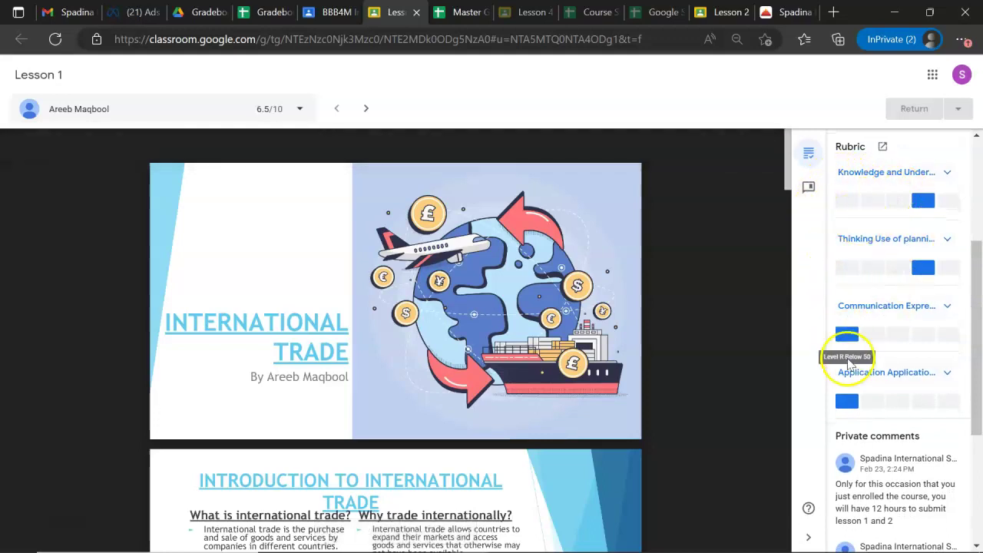
left_click_drag(973, 312, 966, 424)
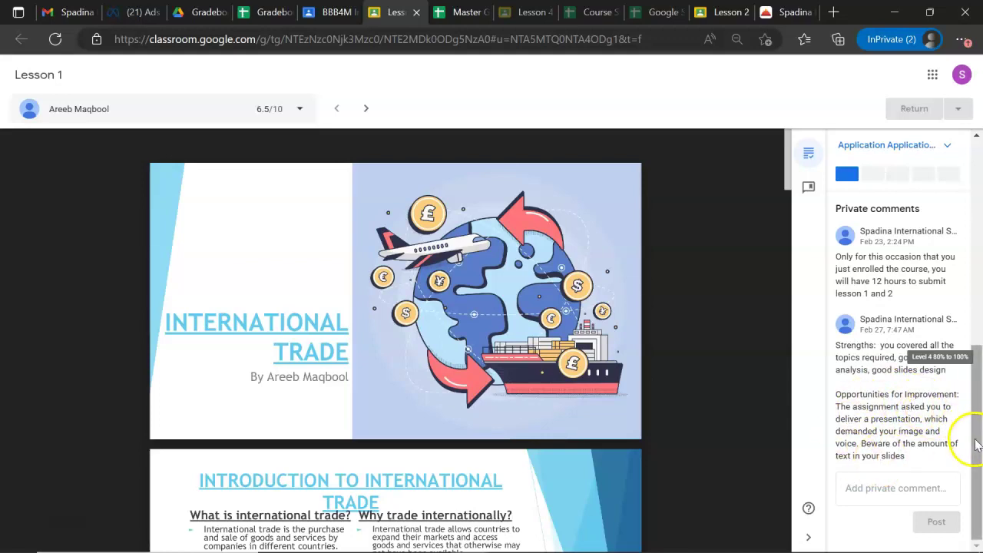
left_click_drag(977, 444, 979, 230)
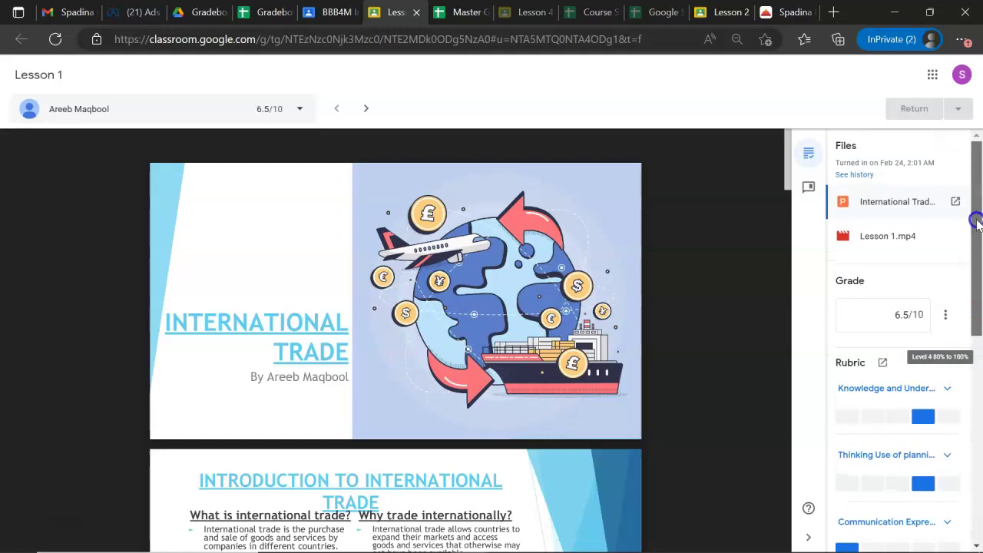
left_click(831, 201)
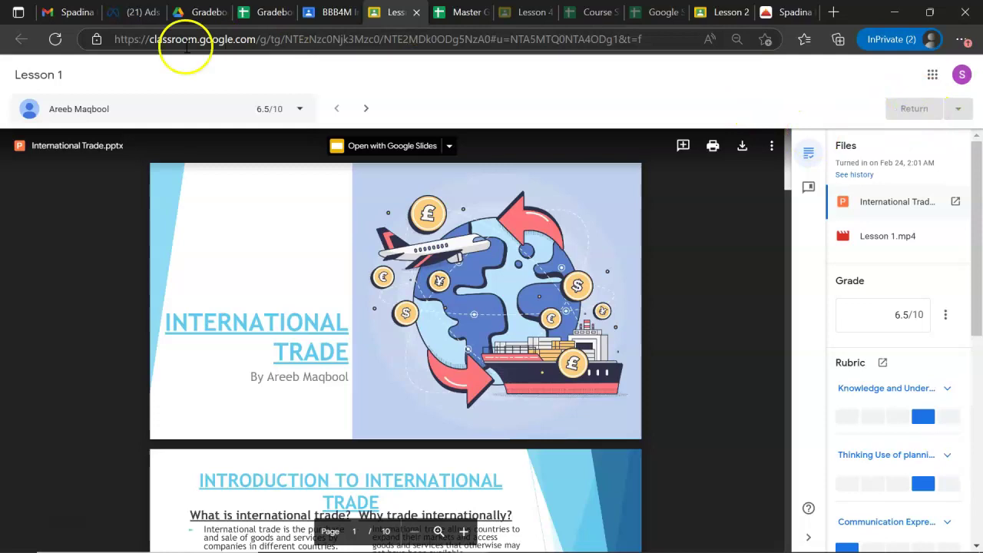
left_click(416, 13)
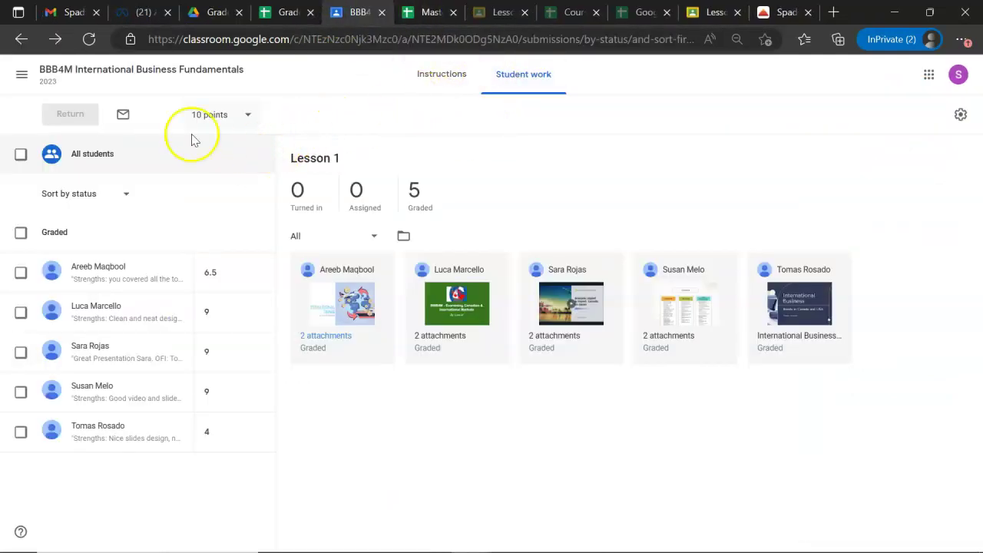
- Return to the class grades overview of BBB4M International Business Fundamentals and check the options available for Lesson 1
left_click(58, 71)
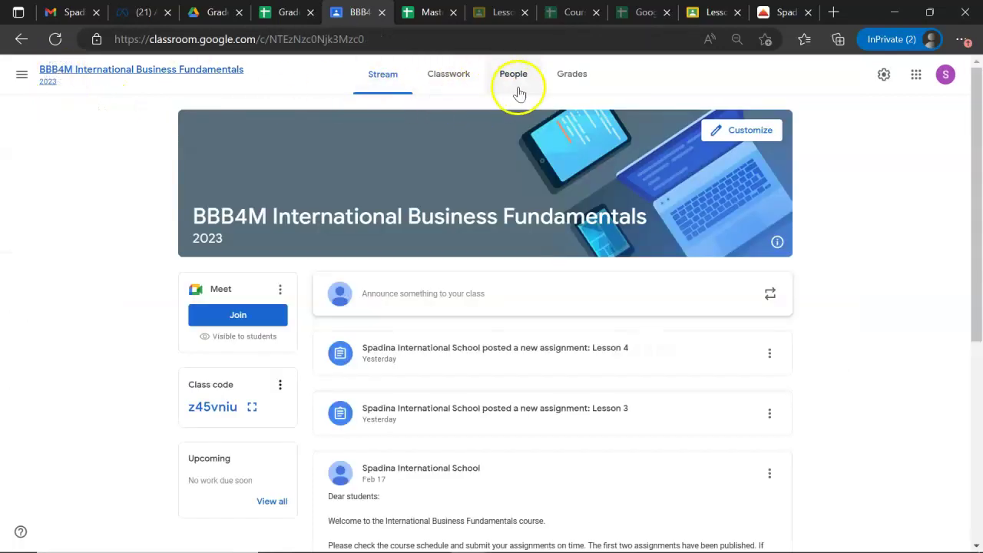
left_click(567, 75)
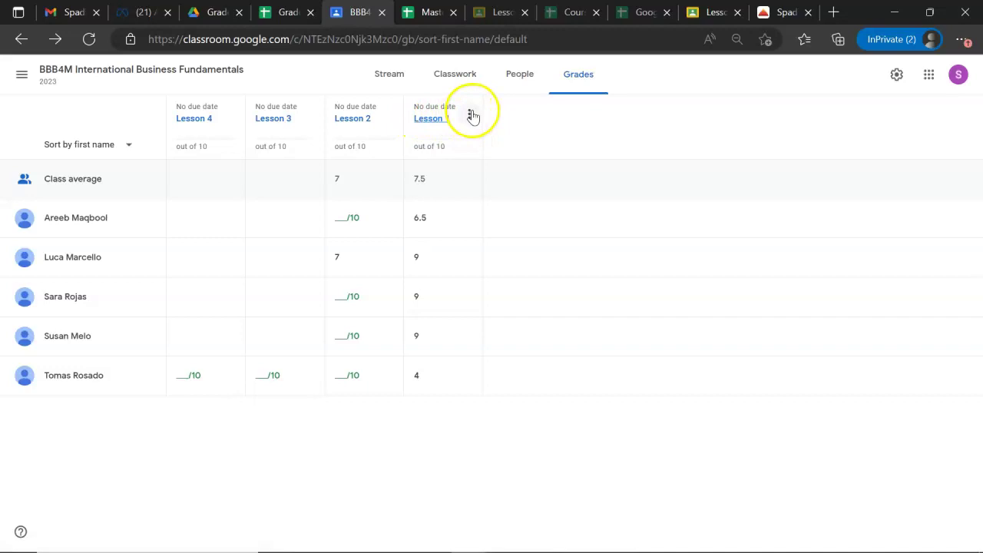
left_click(471, 113)
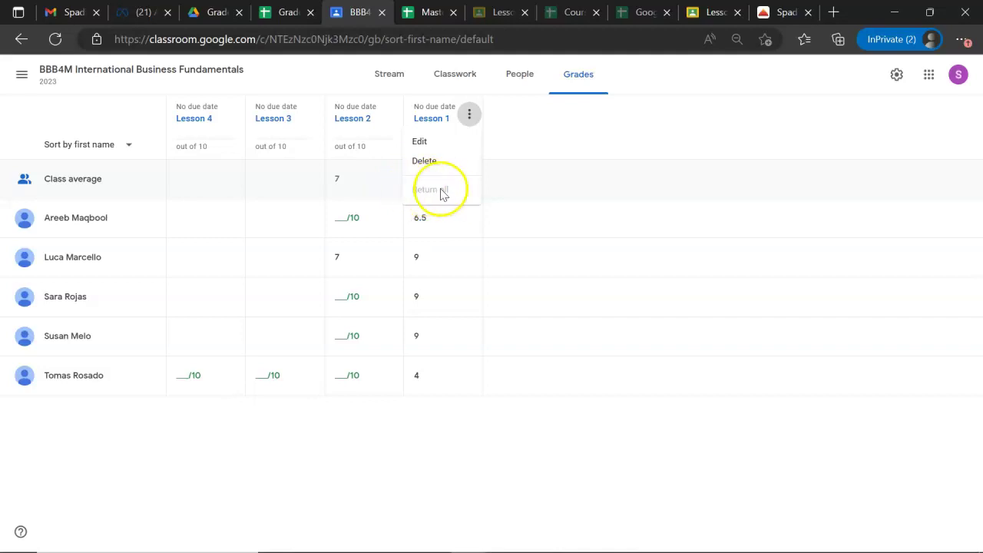
left_click(536, 145)
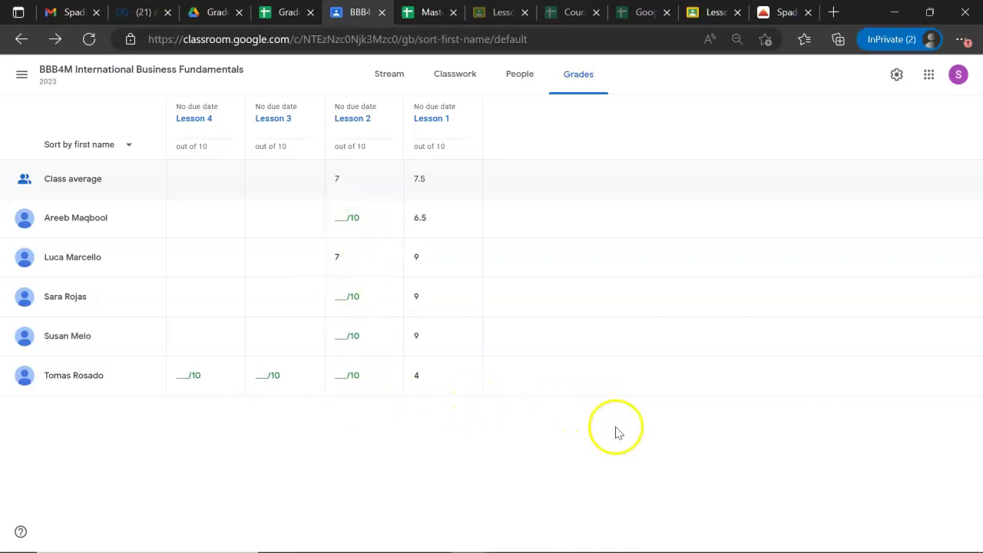
- Switch to Google Drive, search for "academics" and open the Academics folder
left_click(197, 14)
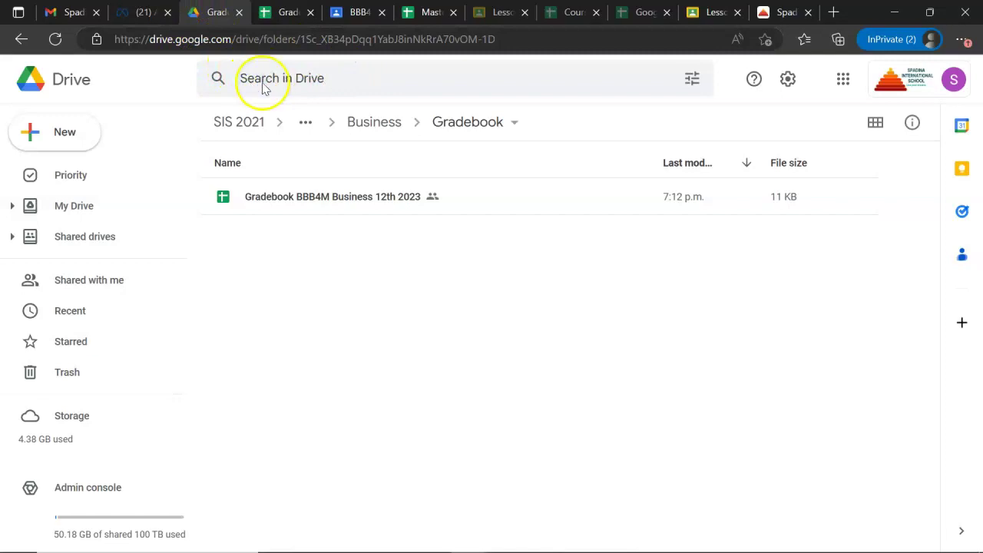
left_click(295, 86)
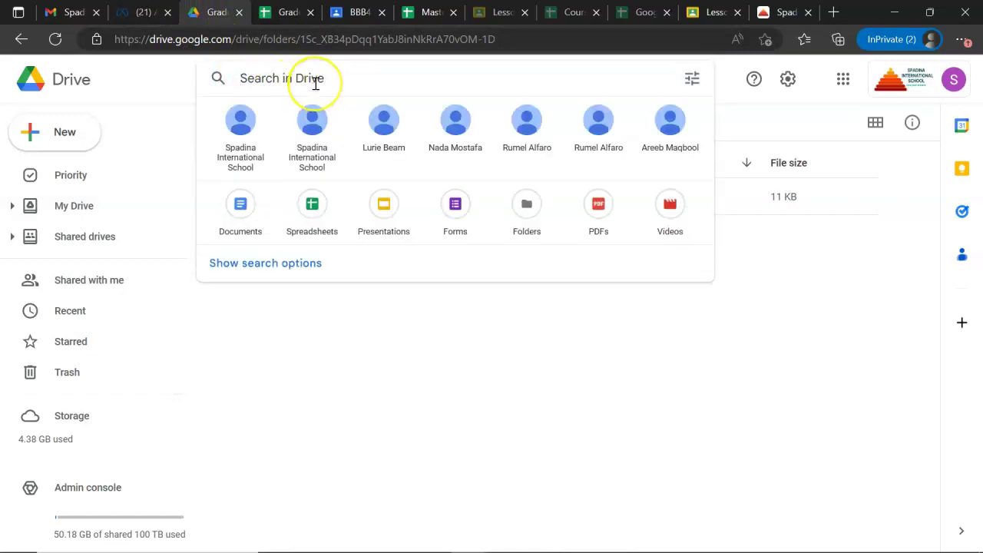
type("acad")
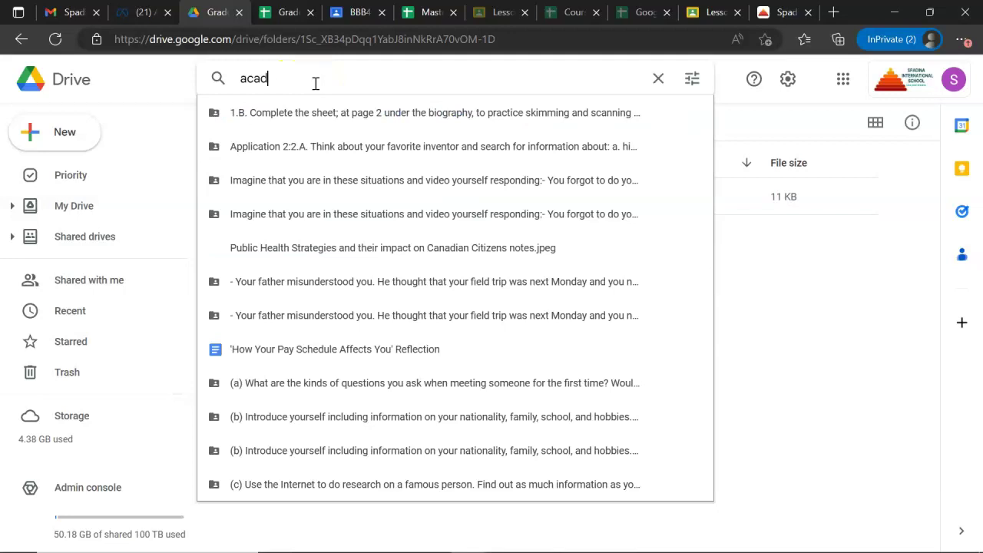
type("emics")
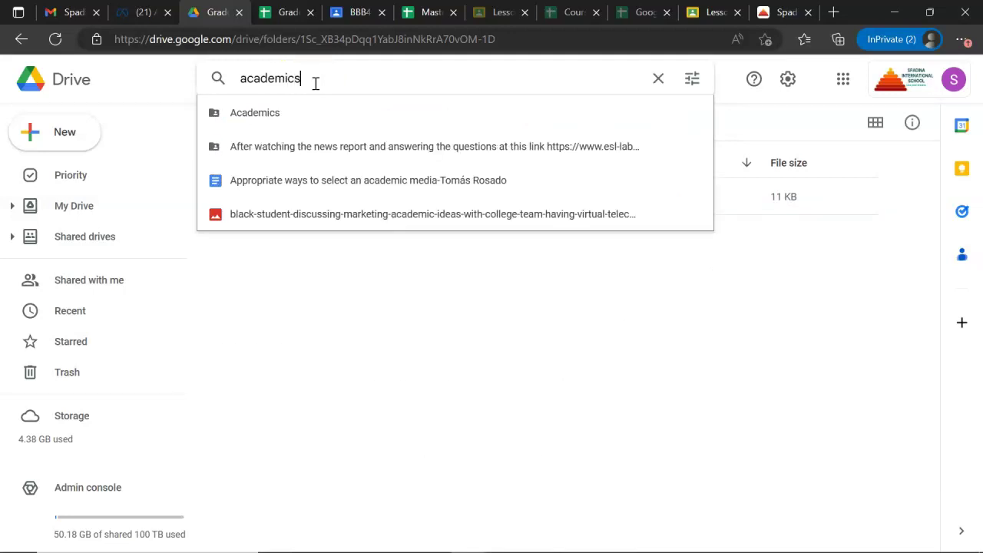
left_click(274, 113)
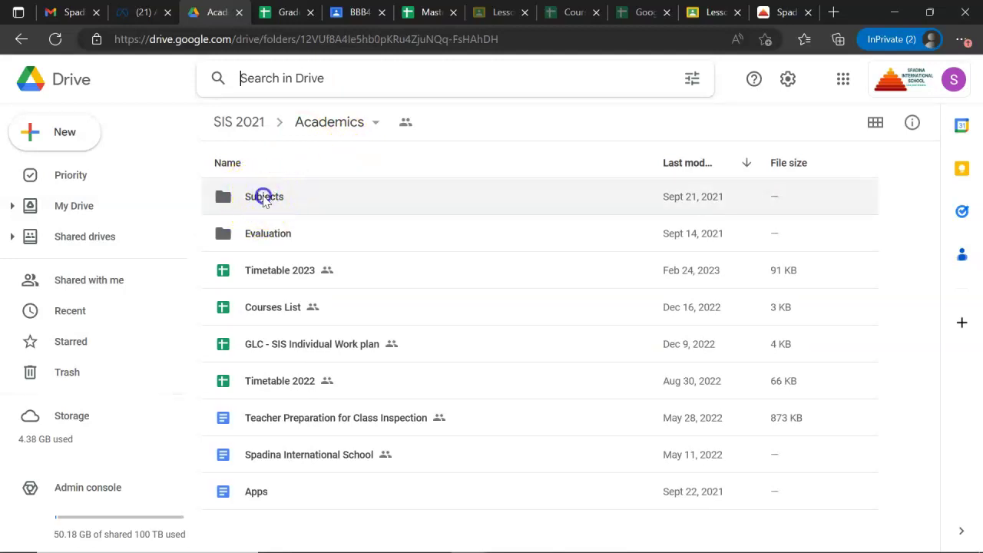
- Open the Gradebook folder inside Subjects > Business
double_click(263, 201)
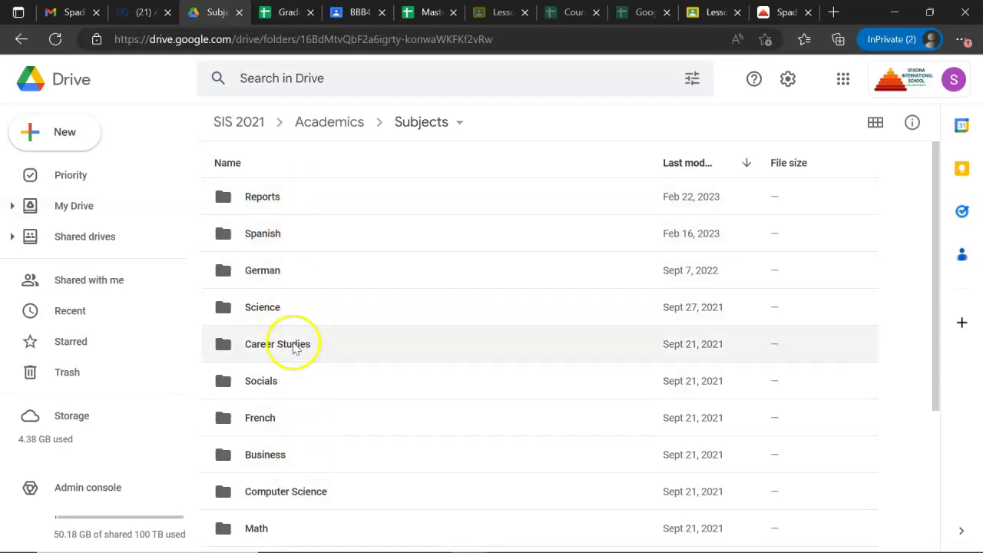
double_click(280, 459)
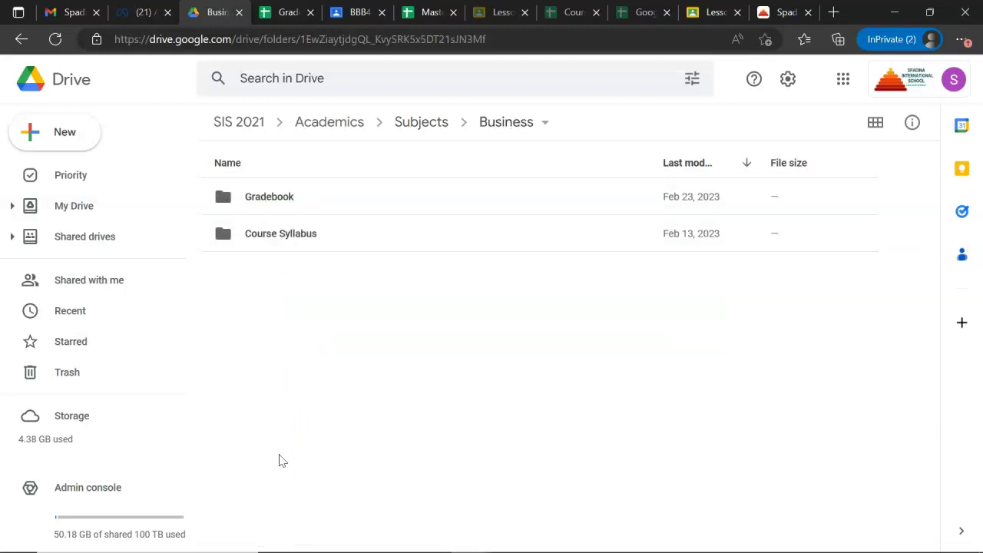
double_click(269, 197)
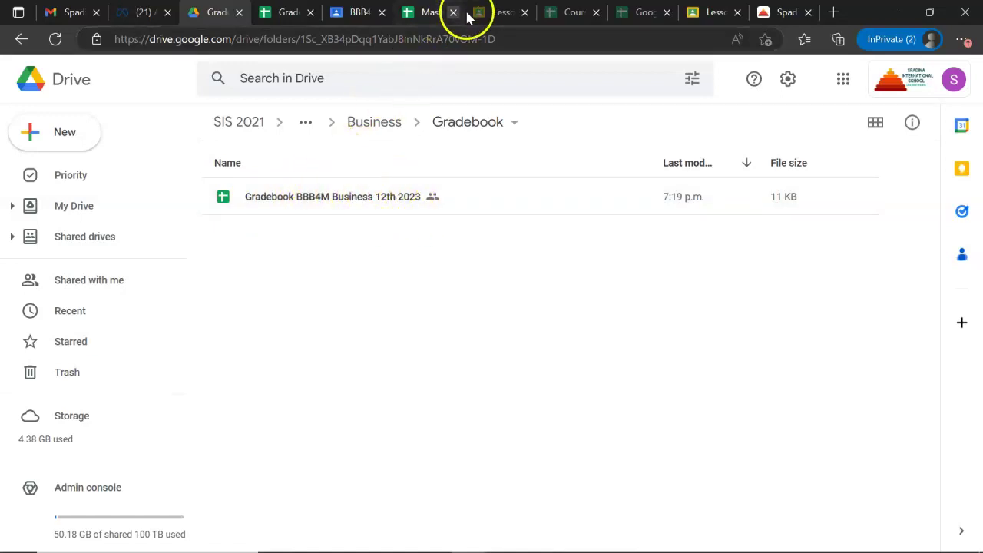
- Switch to the Gradebook BBB4M Business 12th 2023 spreadsheet and clear the Lesson 1 column E in the Classroom sheet
left_click(283, 13)
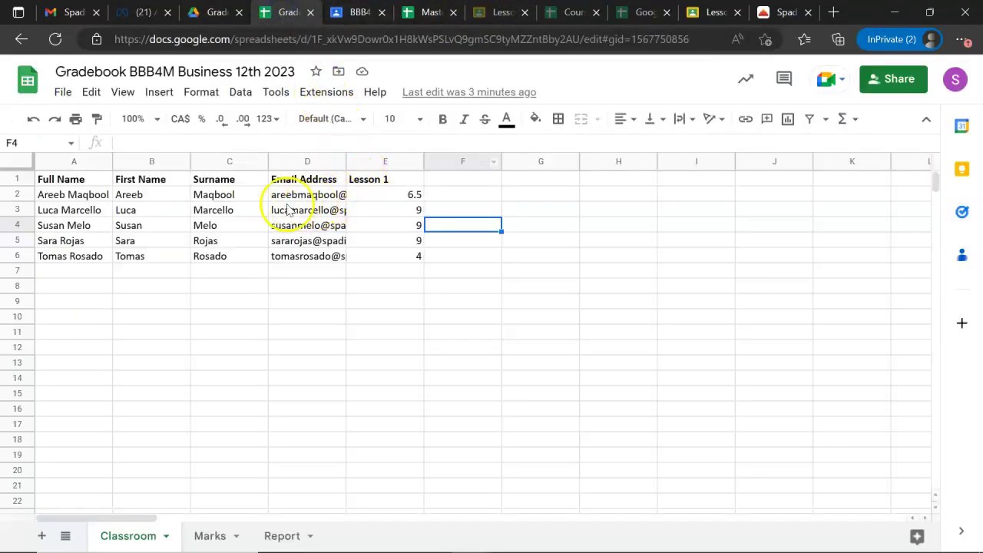
left_click(381, 159)
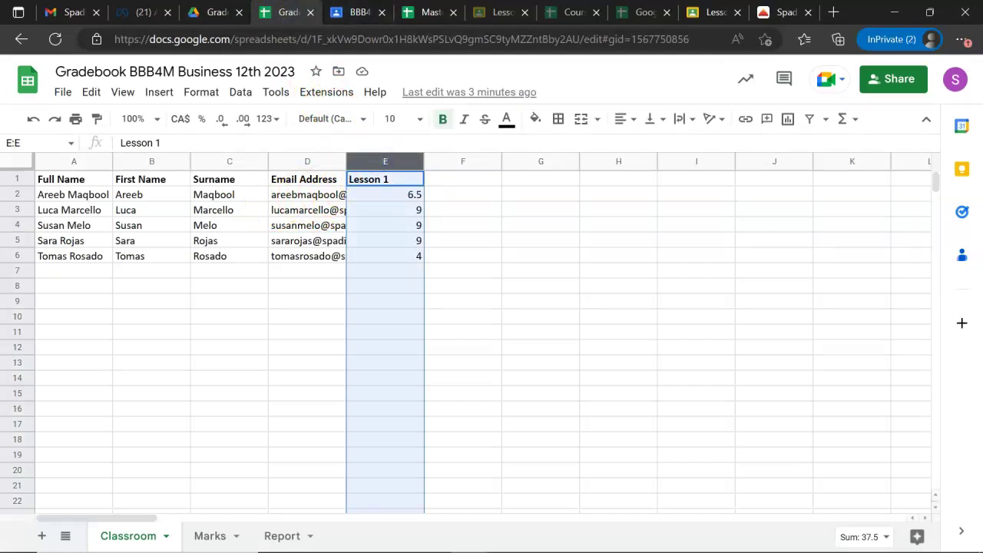
key("Delete")
left_click(302, 215)
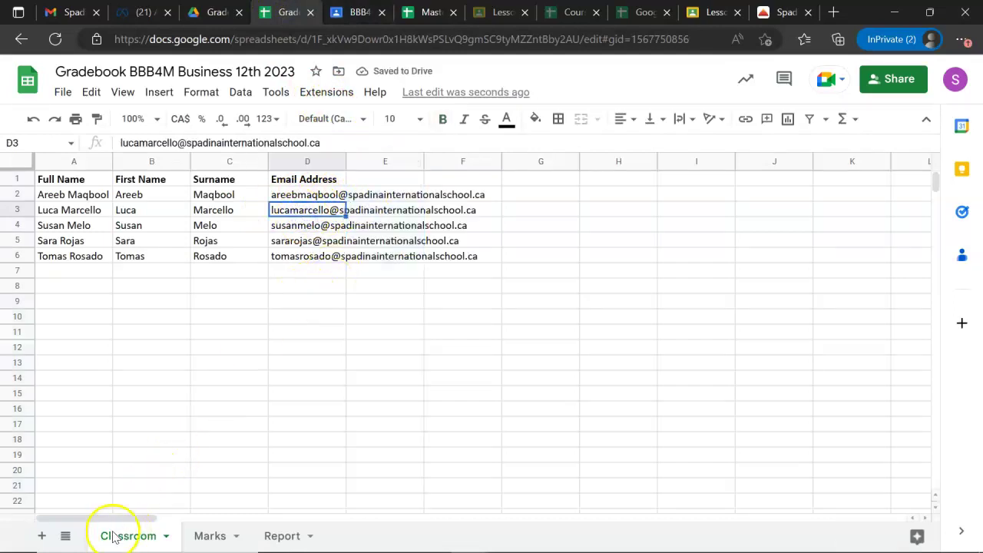
- Launch the Magic Classroom Import add-on in the gradebook spreadsheet
left_click(324, 94)
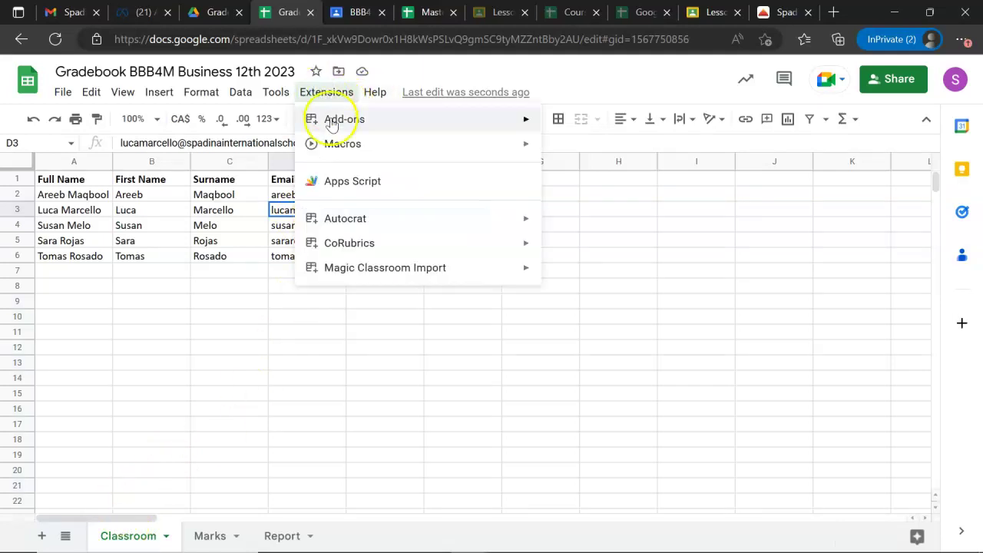
mouse_move(358, 265)
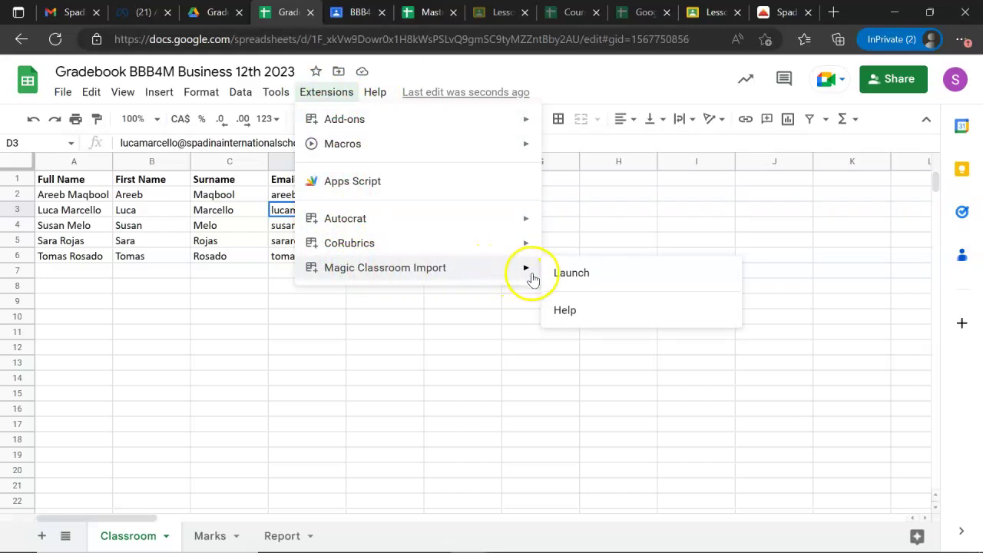
left_click(568, 275)
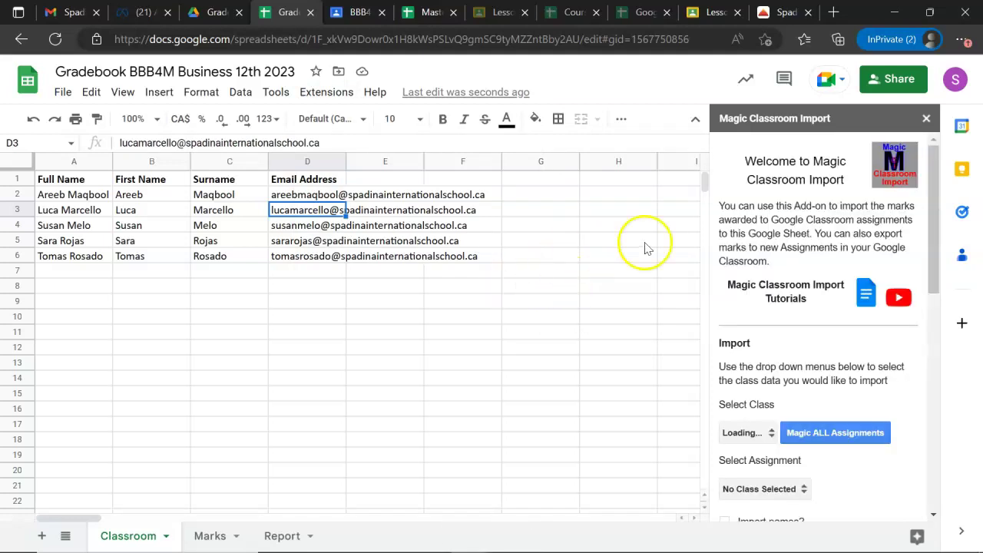
- Import the Lesson 1 marks of the BBB4M International Business Fundamentals class into the Classroom sheet, without importing names
scroll(868, 346, "down", 3)
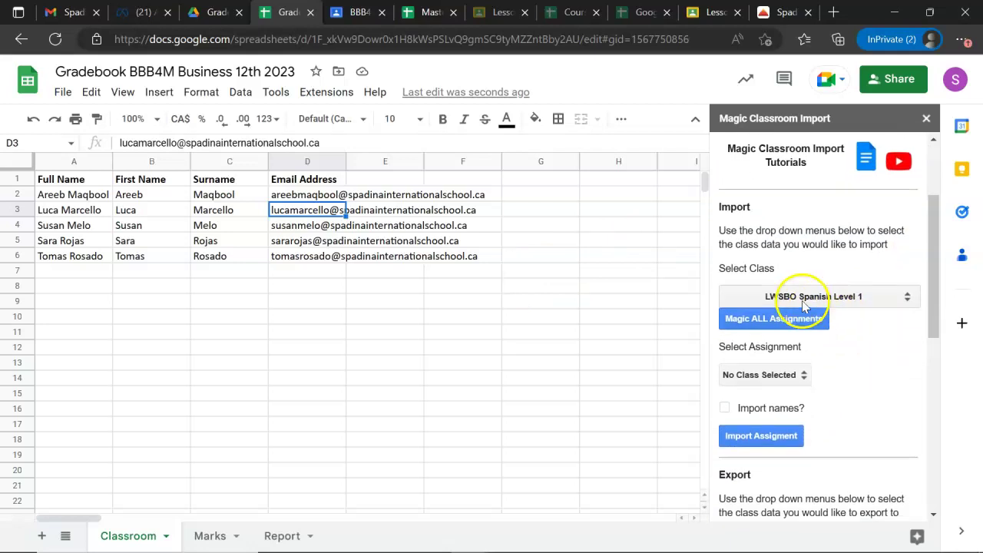
scroll(803, 303, "down", 1)
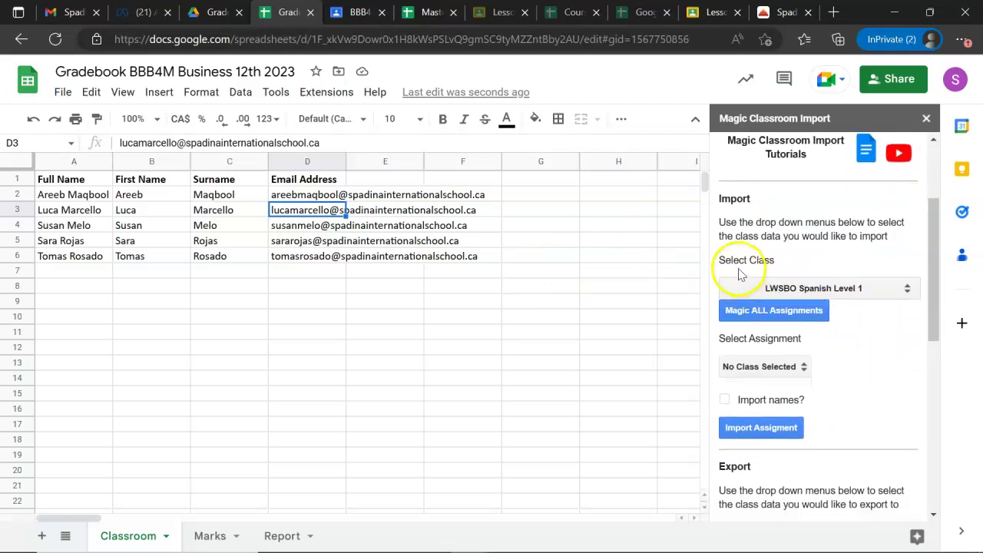
left_click(840, 291)
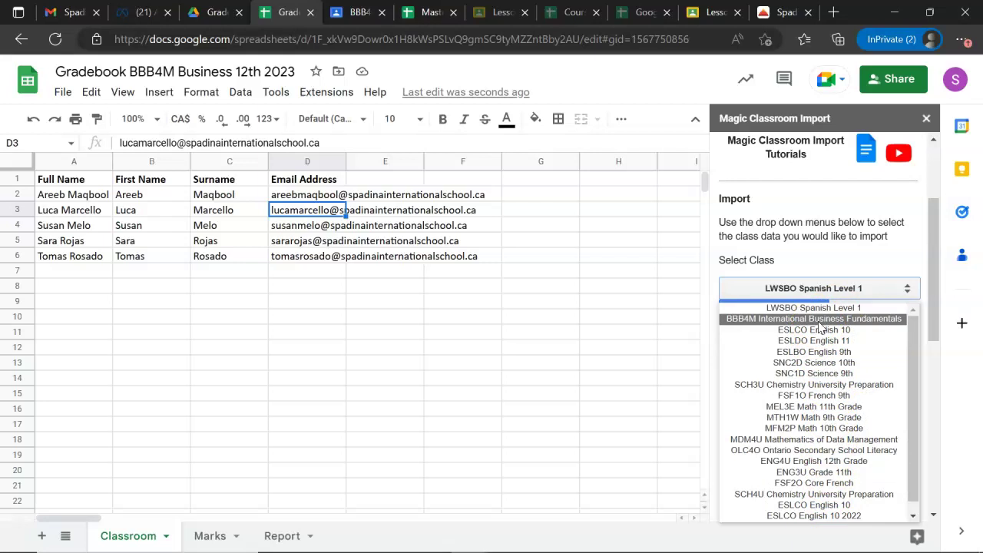
left_click(819, 321)
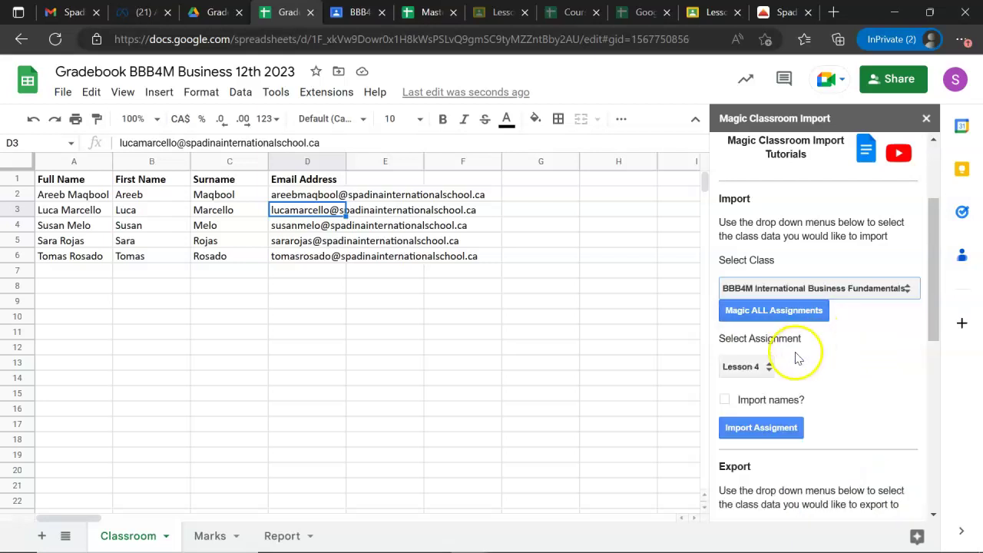
left_click(766, 369)
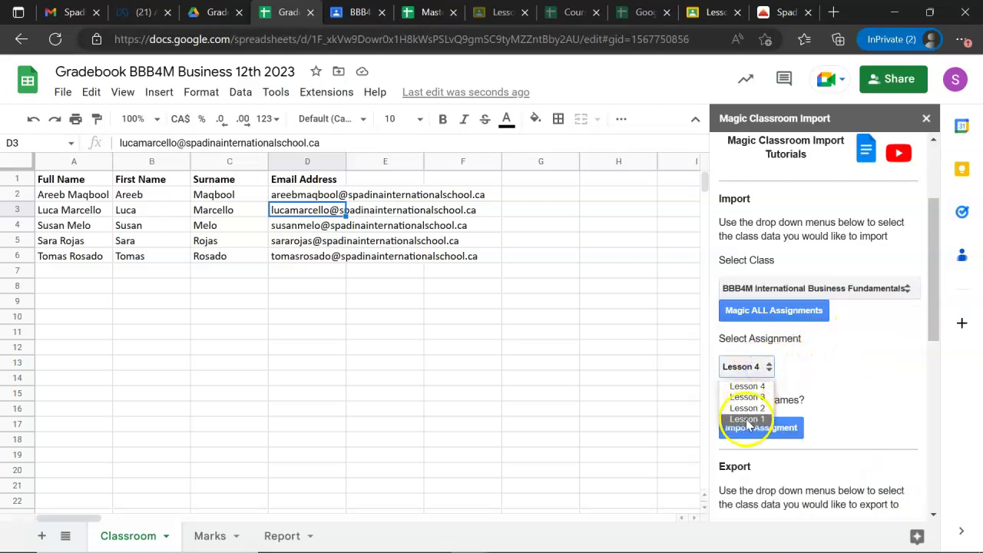
left_click(746, 424)
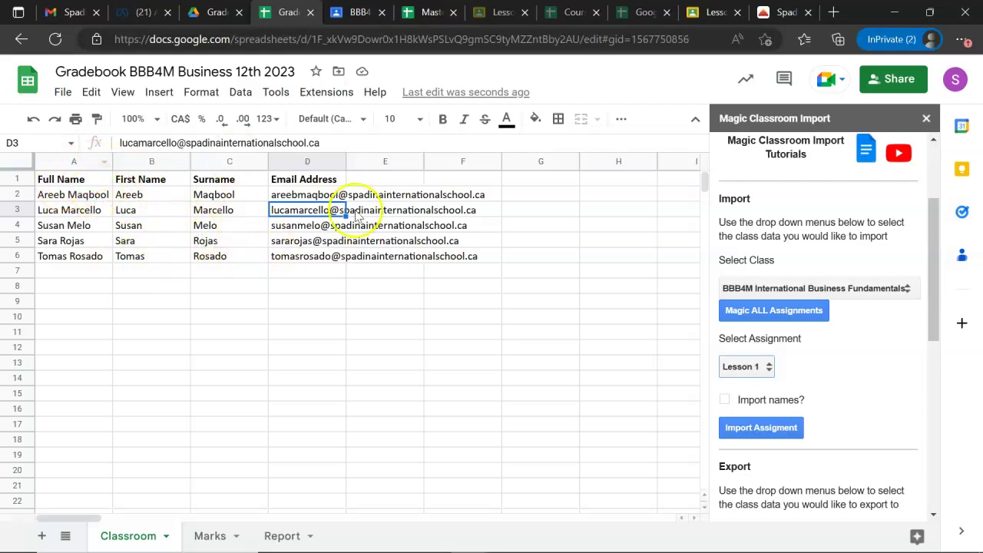
left_click(759, 430)
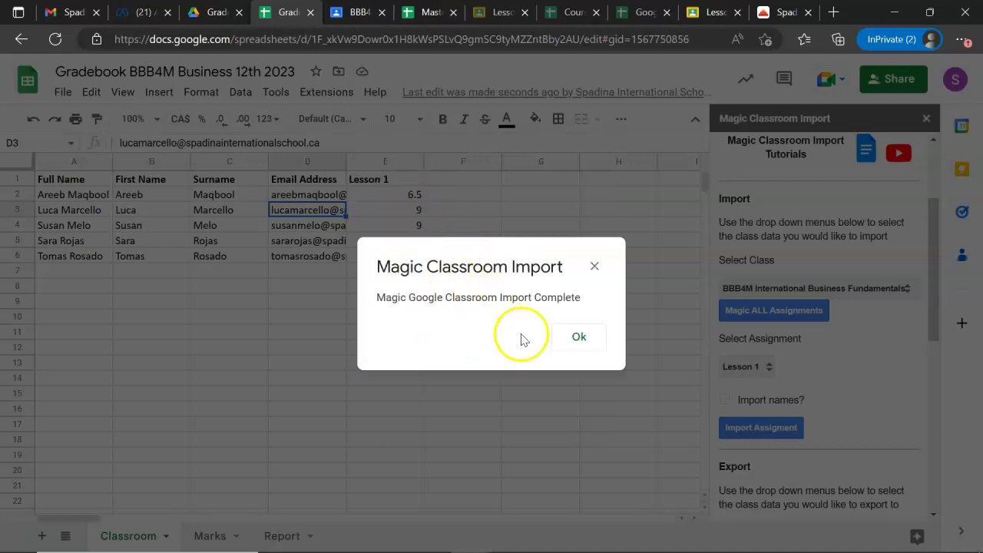
left_click(580, 338)
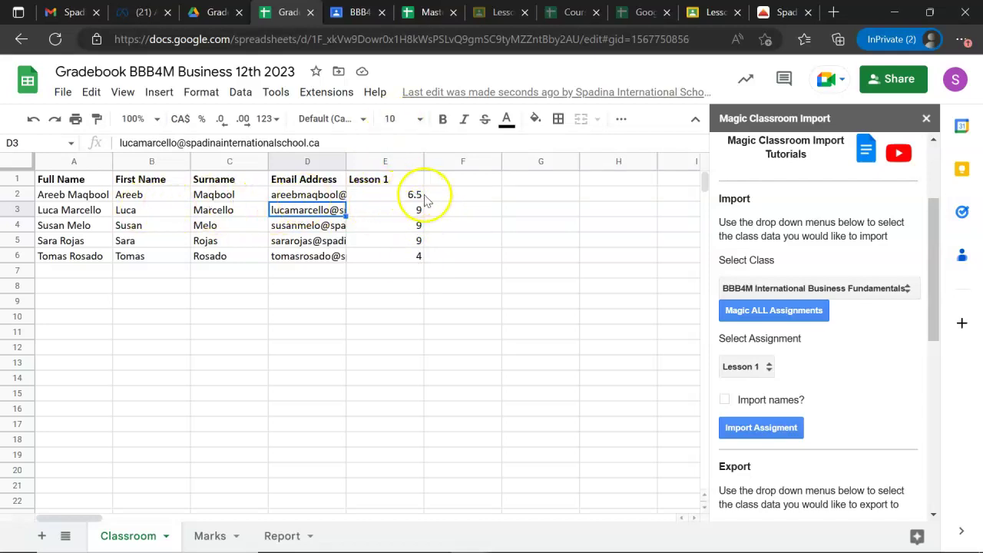
- Switch to Google Classroom and compare the Lesson 1 grades with the imported marks
left_click(339, 15)
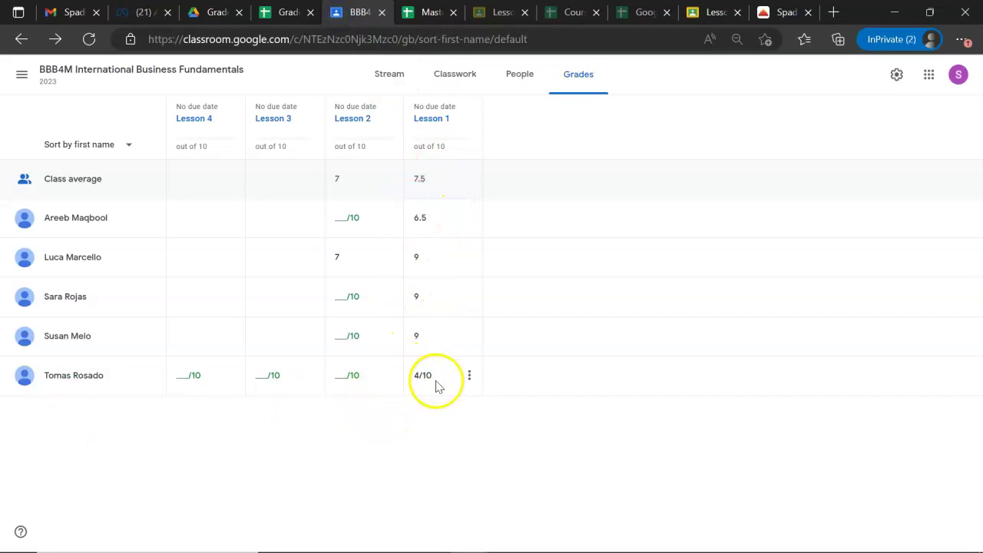
- Switch back to the gradebook spreadsheet and check the Lesson 1 mark in cell E6 and the Magic Classroom Import launch option
left_click(275, 14)
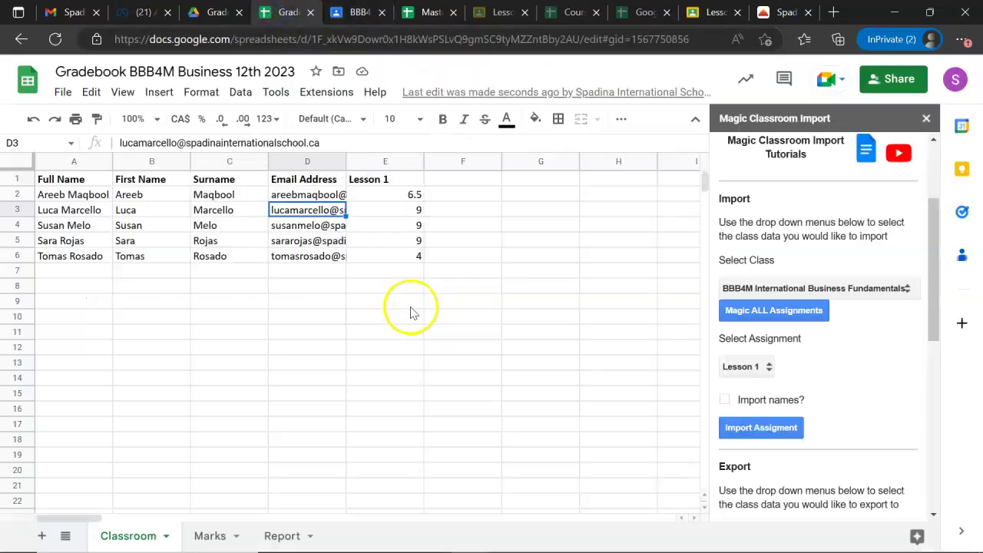
left_click(415, 259)
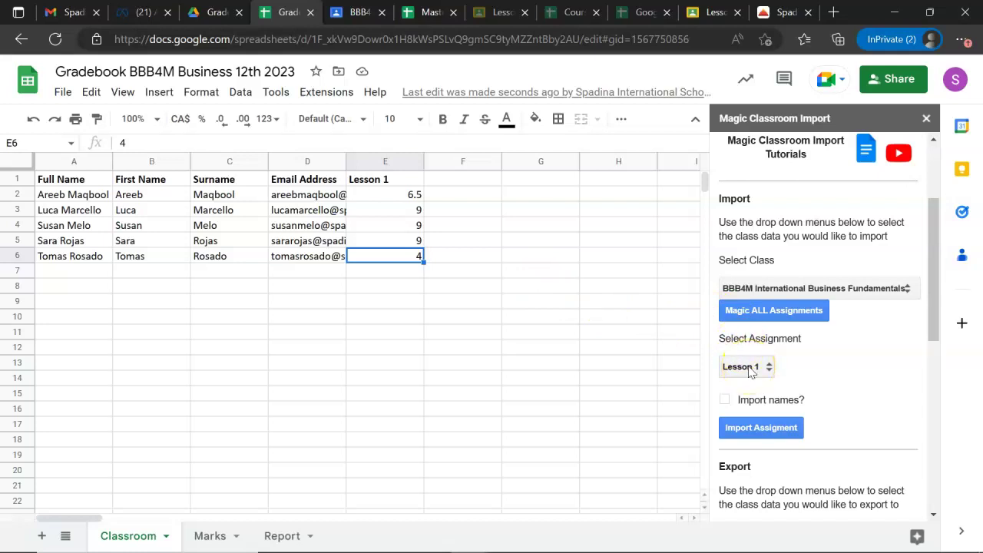
left_click(326, 92)
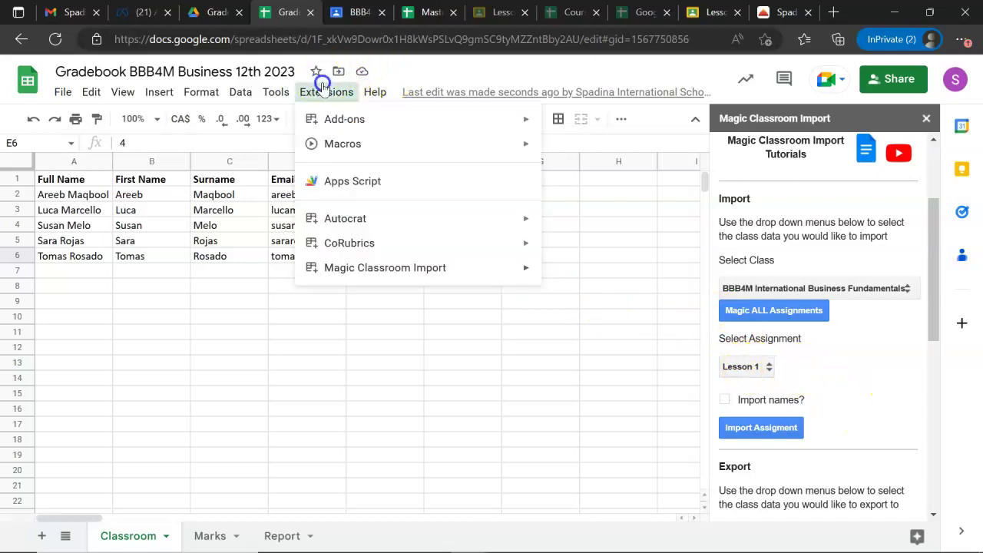
mouse_move(512, 266)
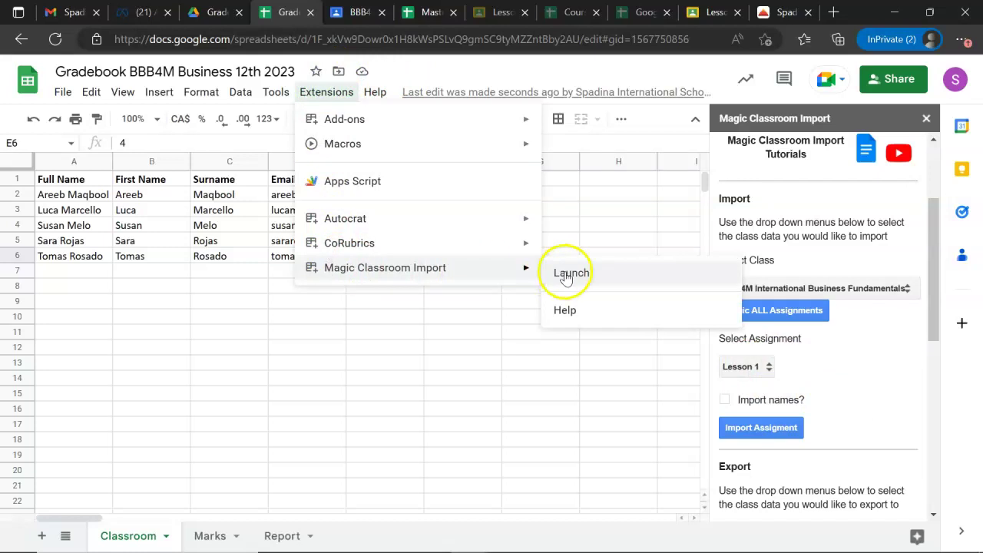
- Import the Lesson 2 marks of the BBB4M International Business Fundamentals class into the Classroom sheet, without importing names
left_click(745, 367)
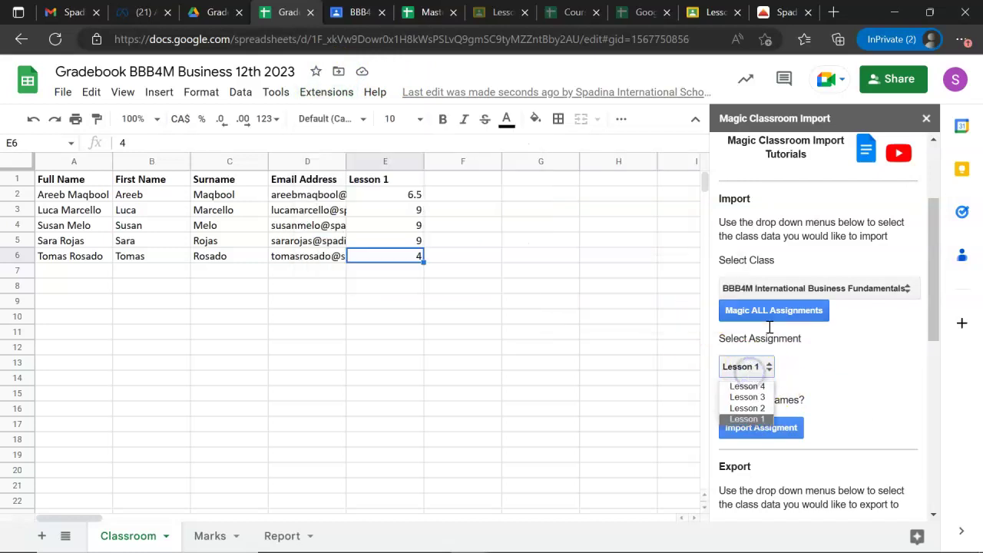
left_click(778, 286)
left_click(779, 286)
left_click(776, 284)
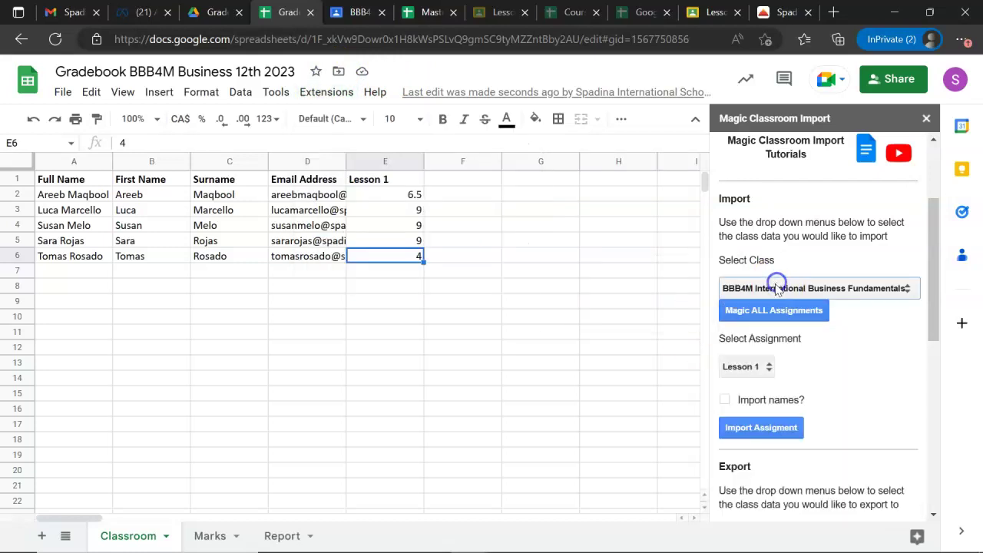
left_click(746, 368)
left_click(747, 407)
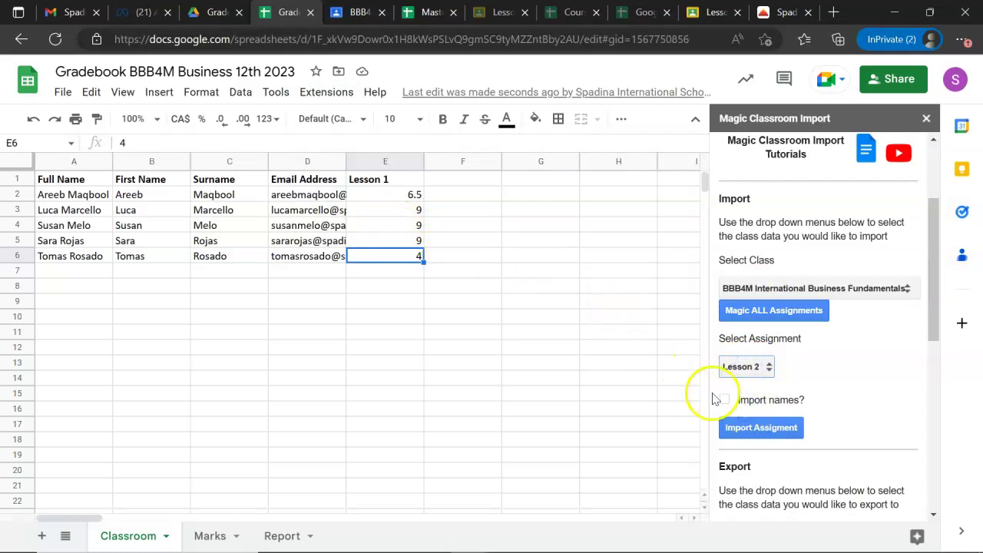
left_click(746, 429)
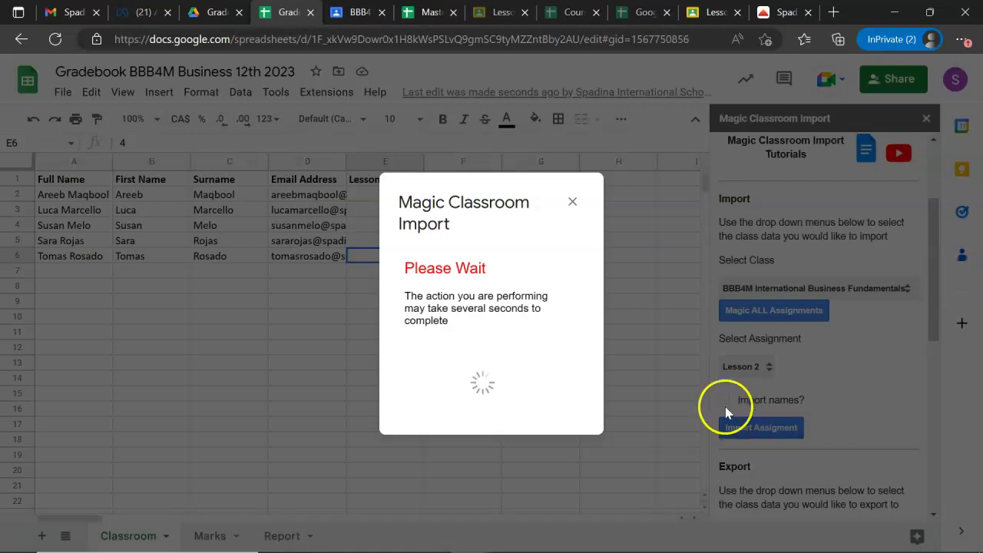
left_click(584, 343)
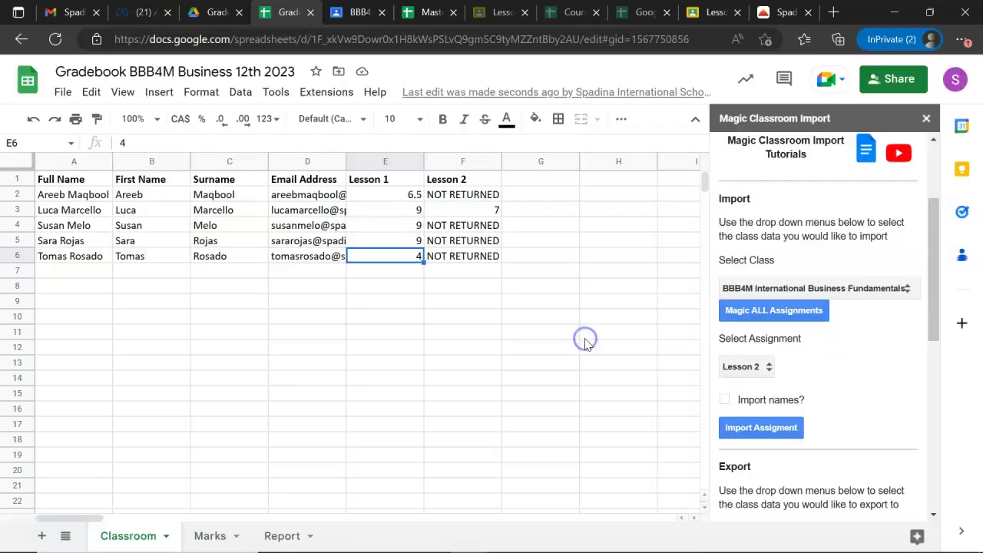
- Compare the imported Lesson 2 marks with the Lesson 2 grades in Google Classroom and open that assignment's options
left_click(453, 210)
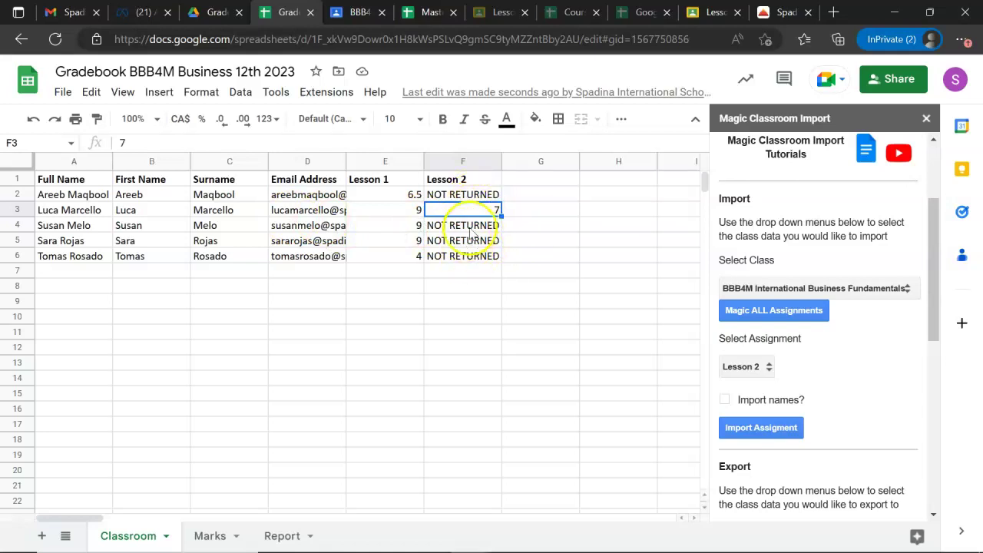
left_click(358, 16)
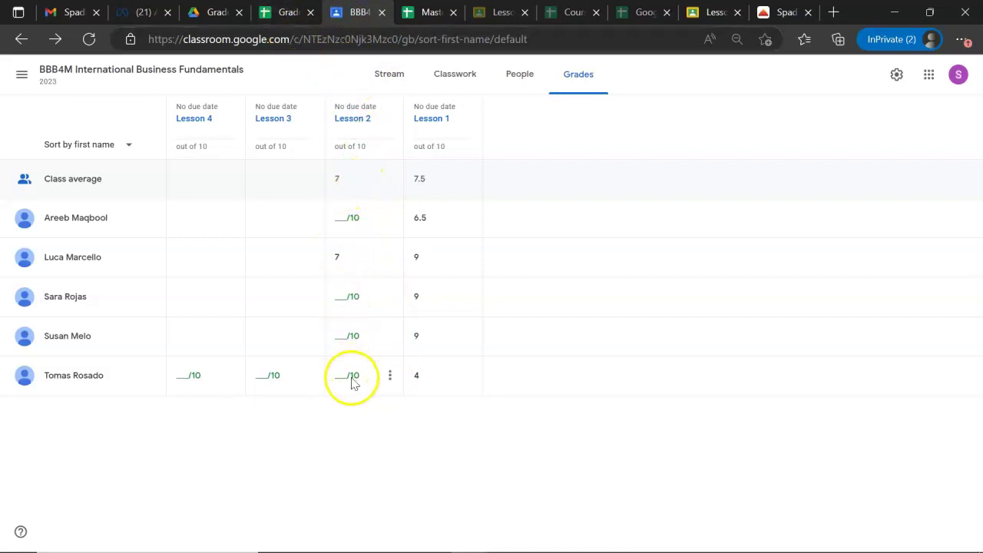
left_click(388, 121)
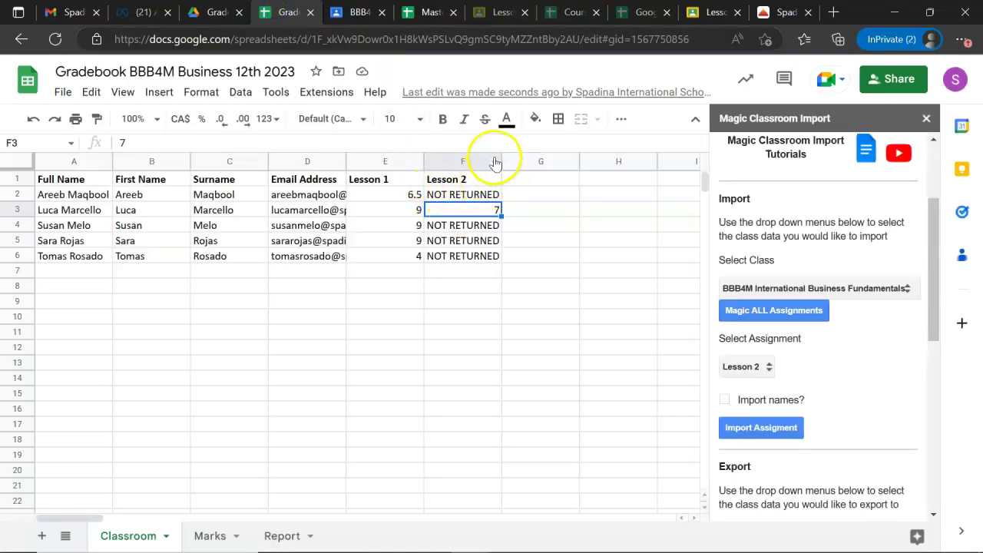
- Clear the Lesson 2 column F in the gradebook's Classroom sheet and import the Lesson 2 marks again with cell F1 selected
left_click(455, 164)
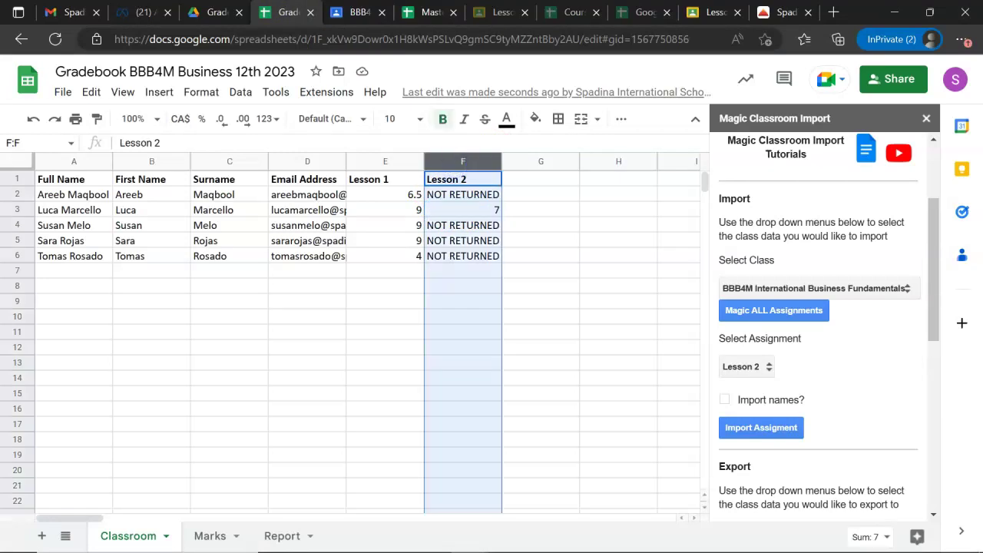
key("Delete")
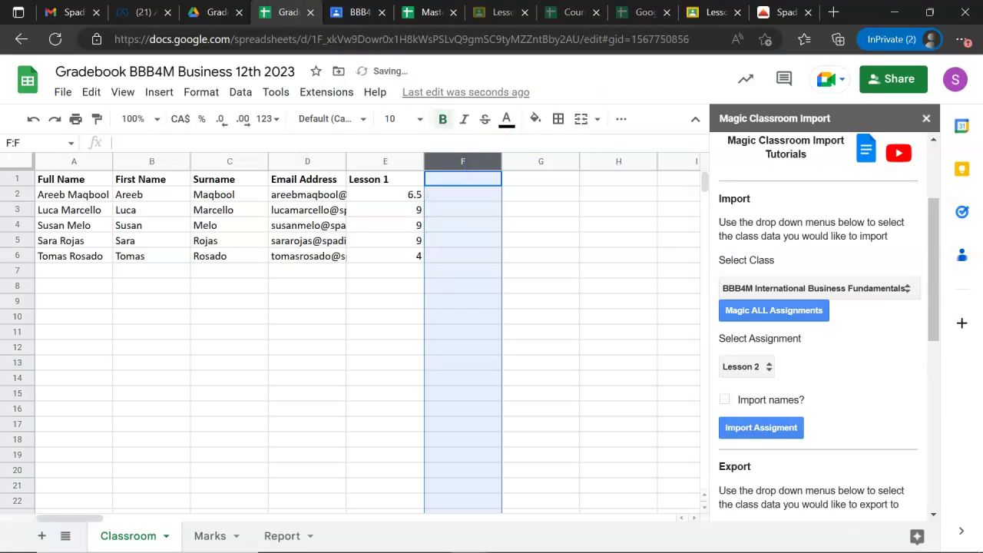
left_click(459, 181)
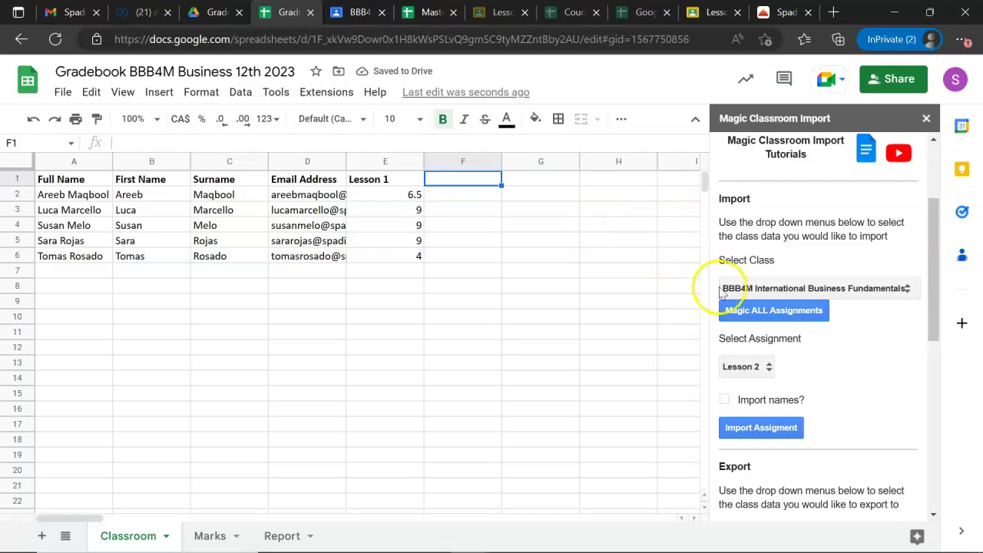
left_click(743, 434)
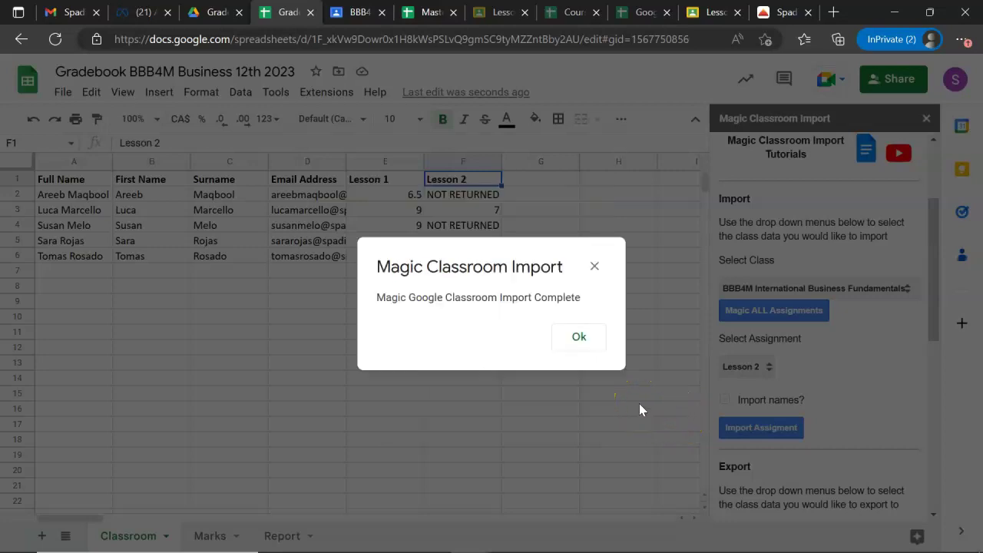
left_click(582, 340)
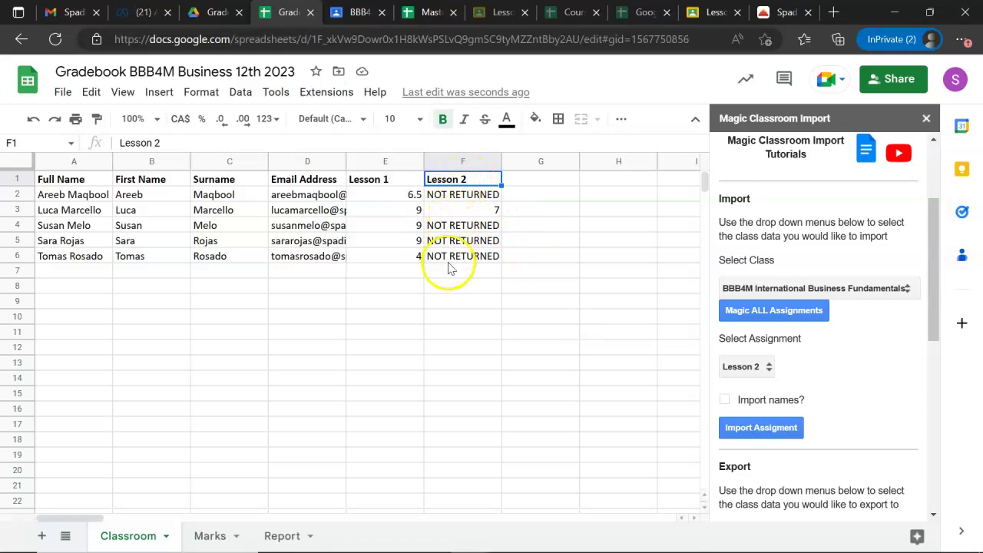
- Check the first student's Lesson 2 entry in cell F2 against the Google Classroom grades, and return to the gradebook
left_click(451, 196)
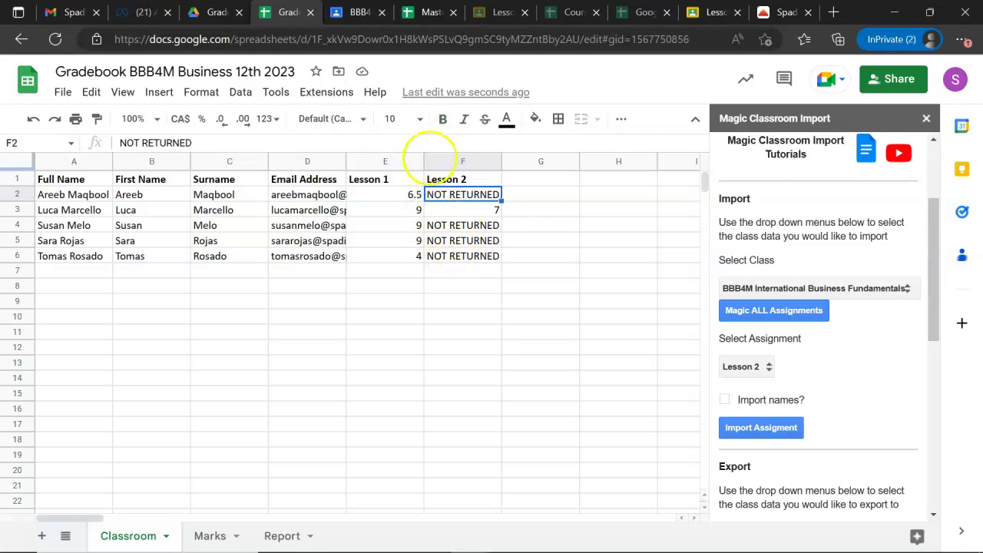
left_click(358, 13)
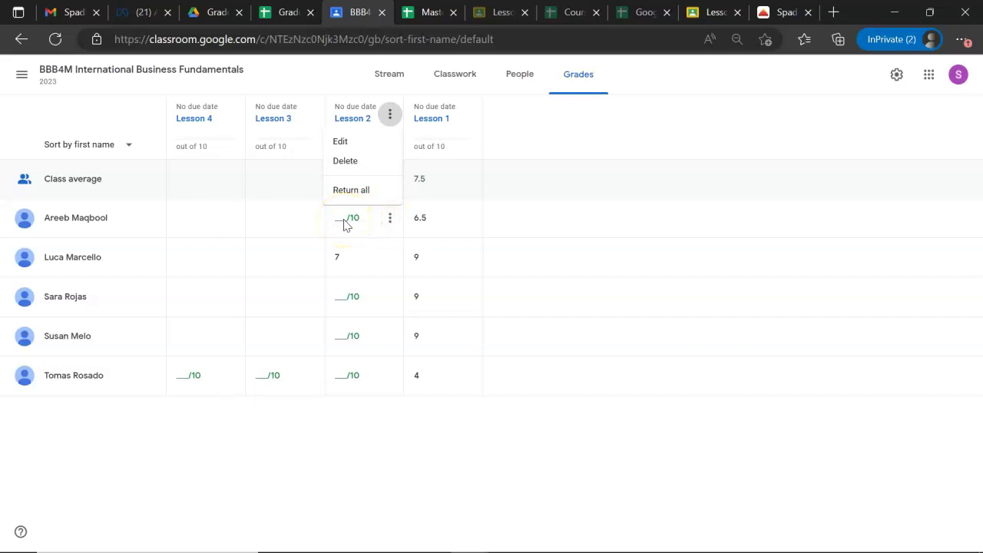
left_click(274, 23)
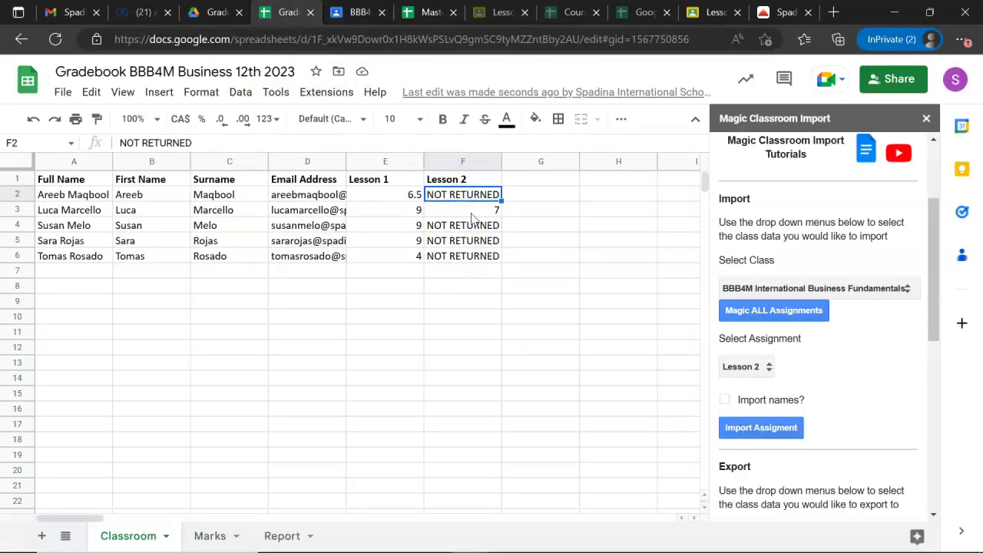
- Enter the Lesson 2 marks 8, 7, 5, 4 and 7 manually in cells F2 to F6 of the Classroom sheet
type("8")
key("Return")
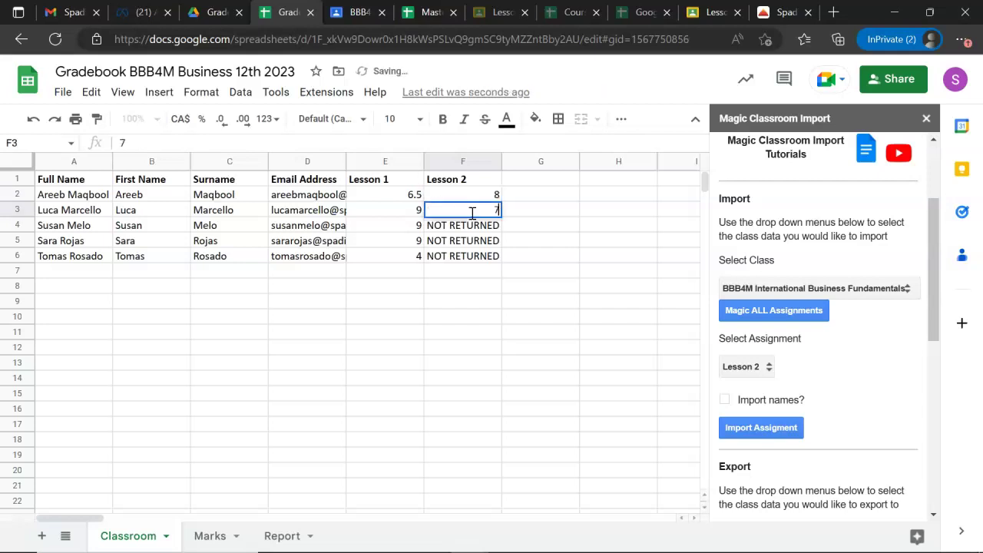
type("7")
key("Return")
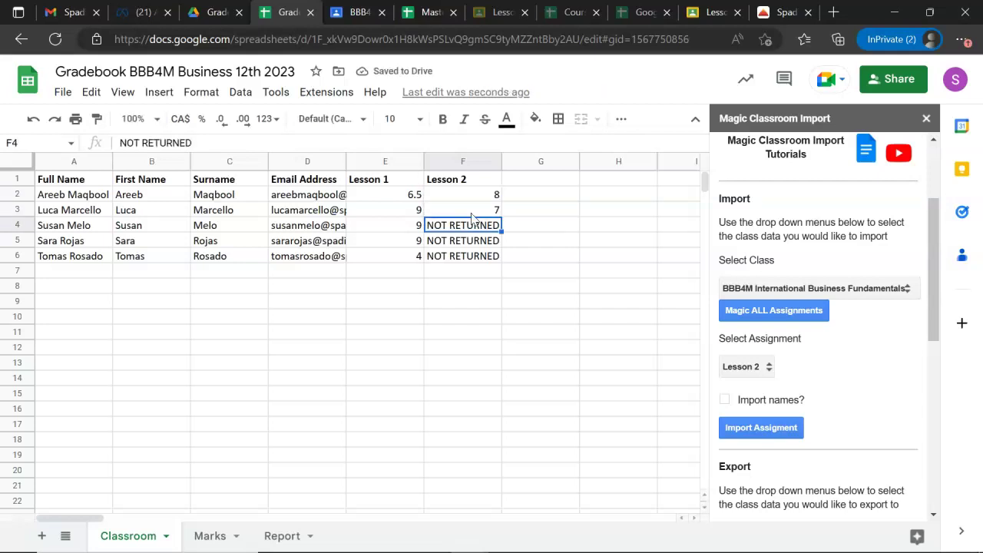
type("5")
key("Return")
type("4")
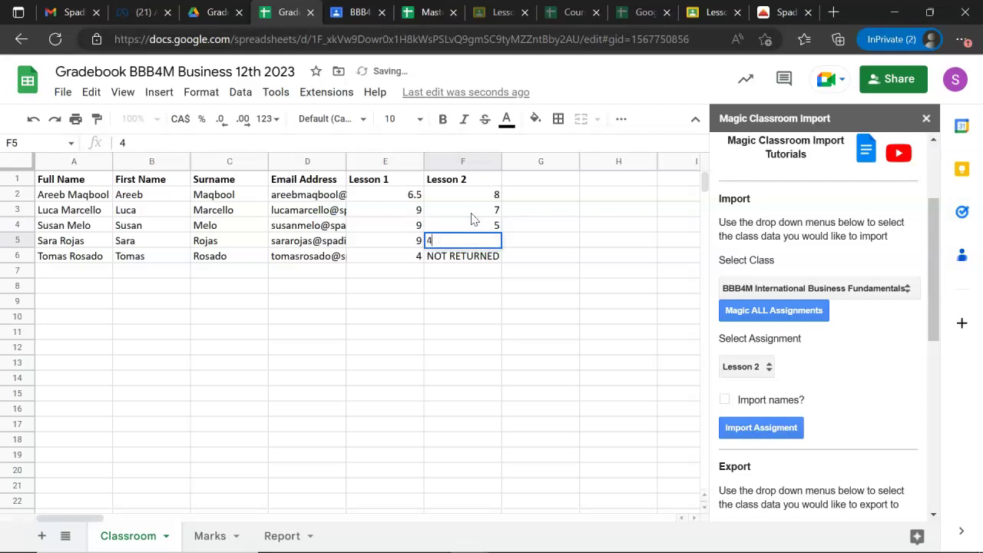
key("Return")
type("7")
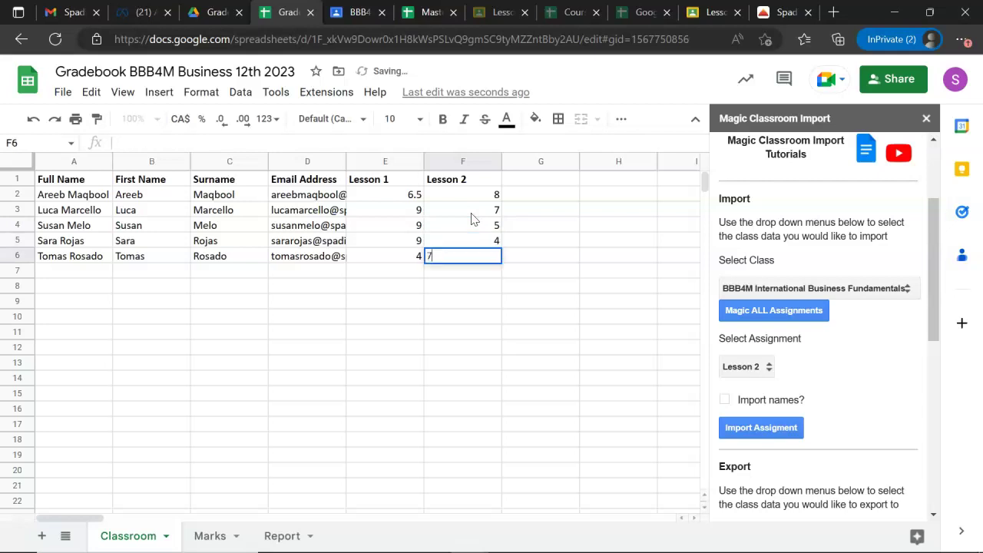
key("Return")
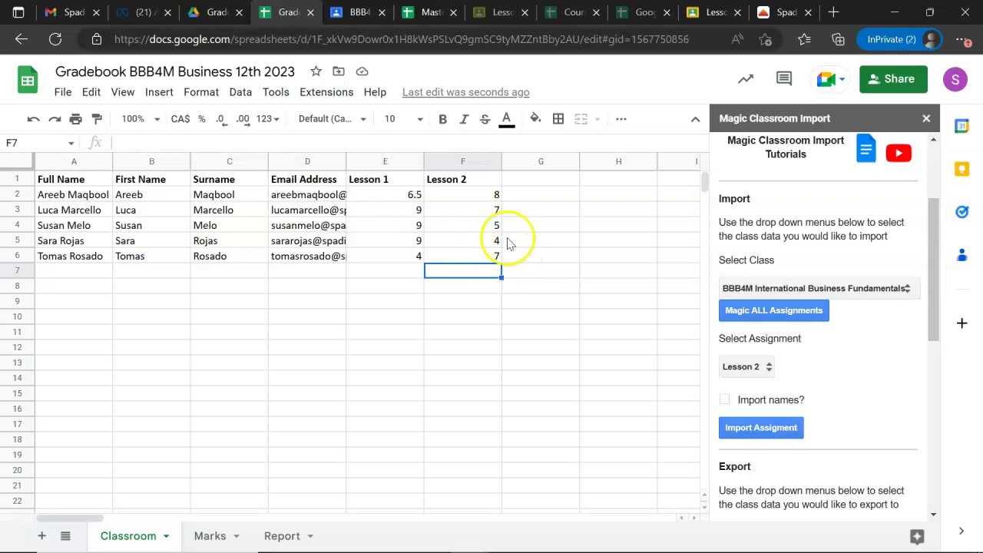
- Review the Lesson 2 grades in Google Classroom, close the assignment's options, and switch back to the gradebook spreadsheet
left_click(349, 11)
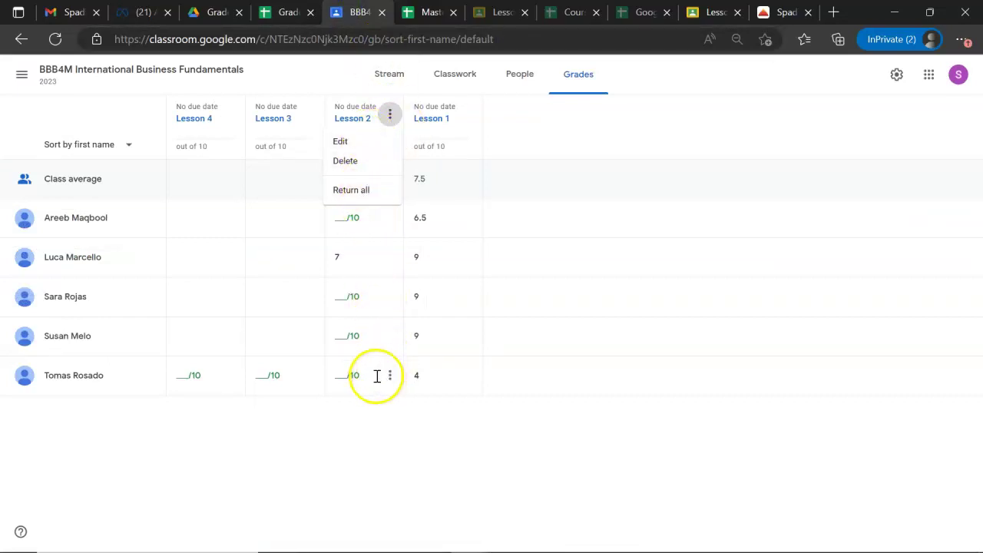
left_click(407, 135)
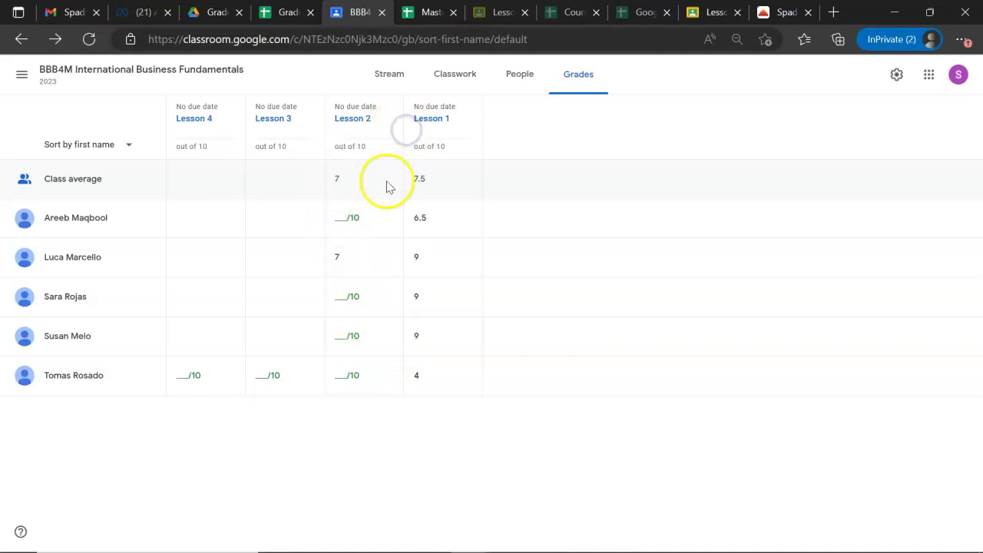
left_click(286, 14)
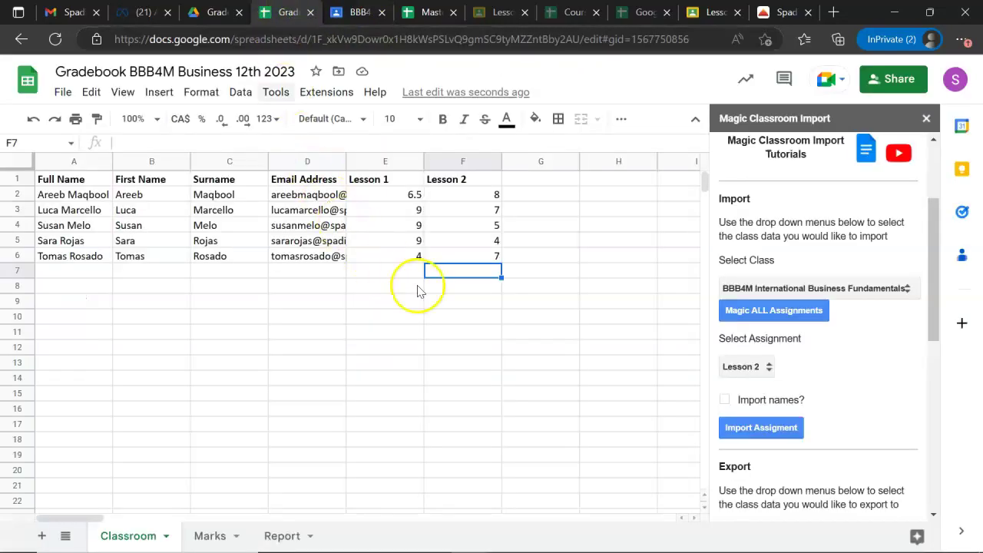